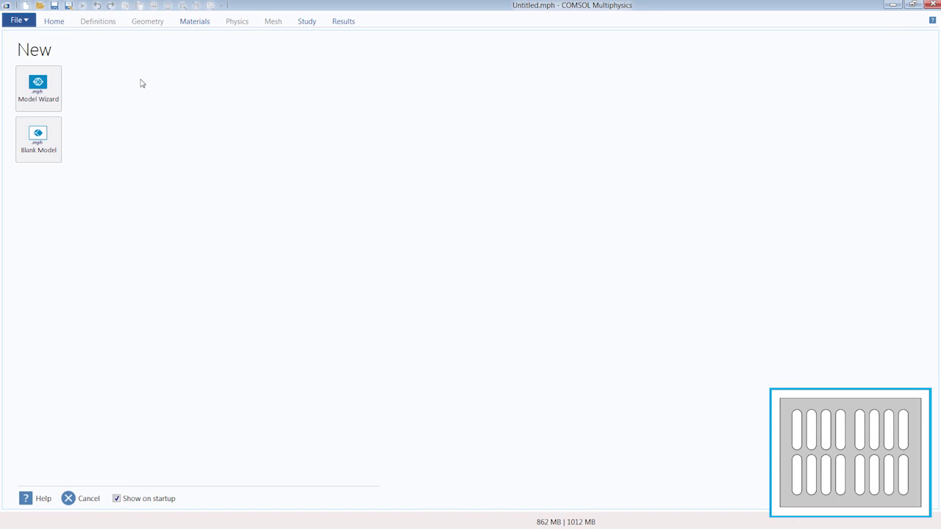
Create a blank model and add a 2D component to it
click(38, 136)
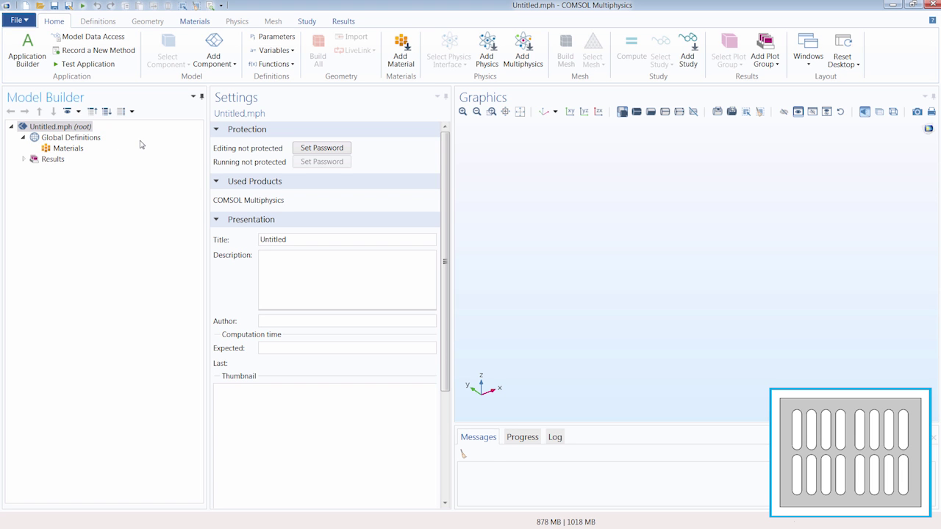
click(219, 65)
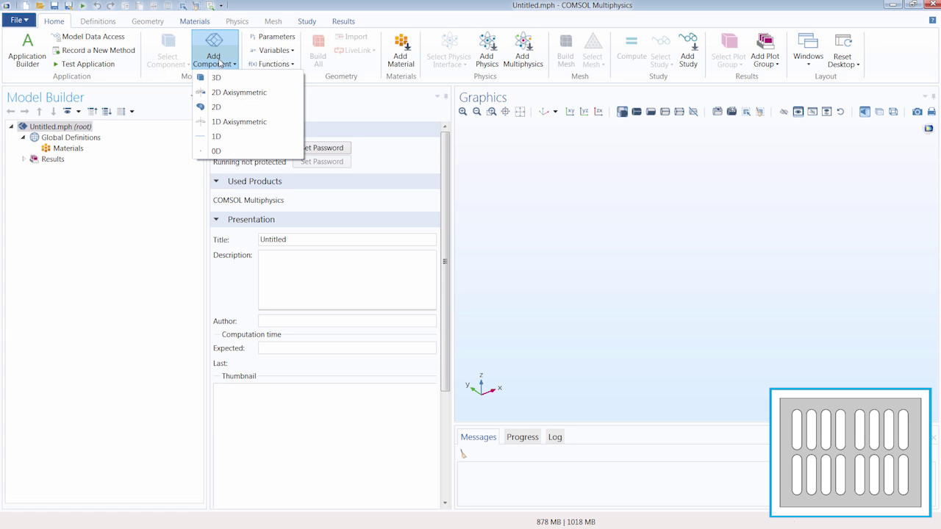
click(225, 108)
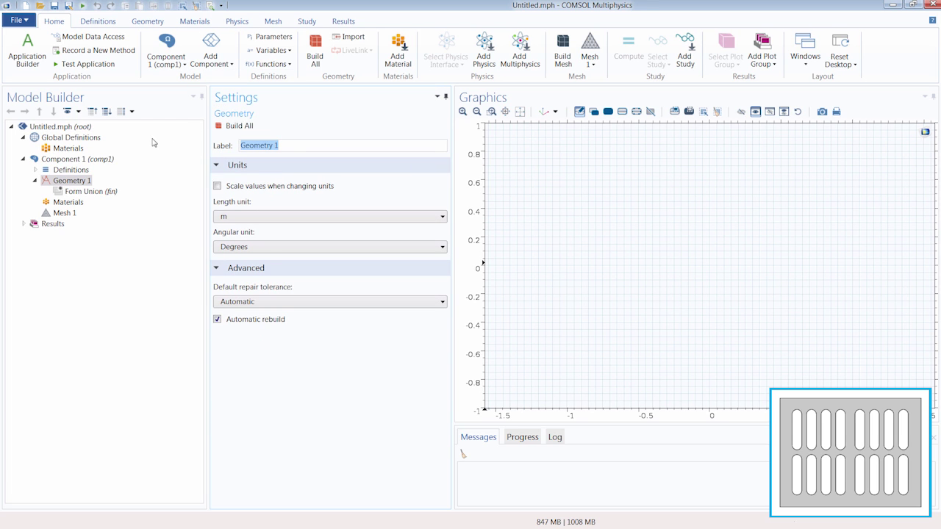
right_click(66, 128)
mouse_move(122, 140)
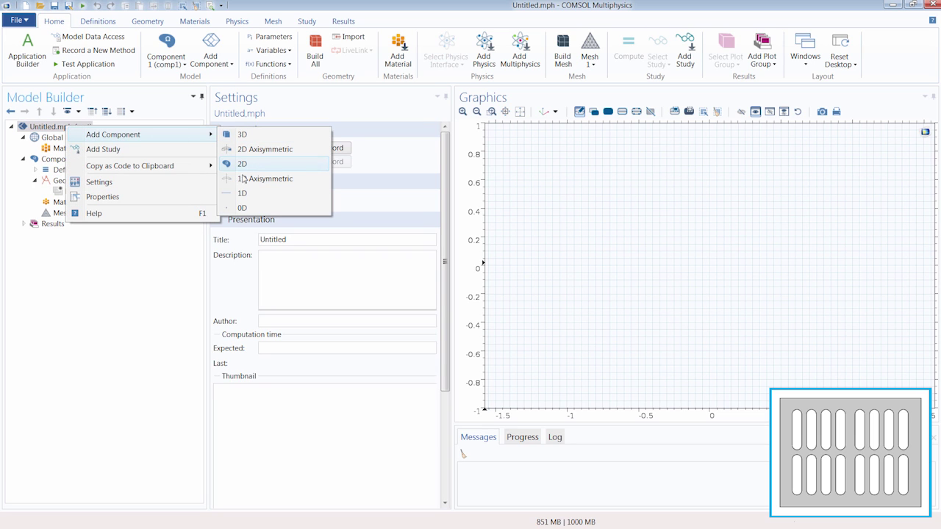
click(162, 255)
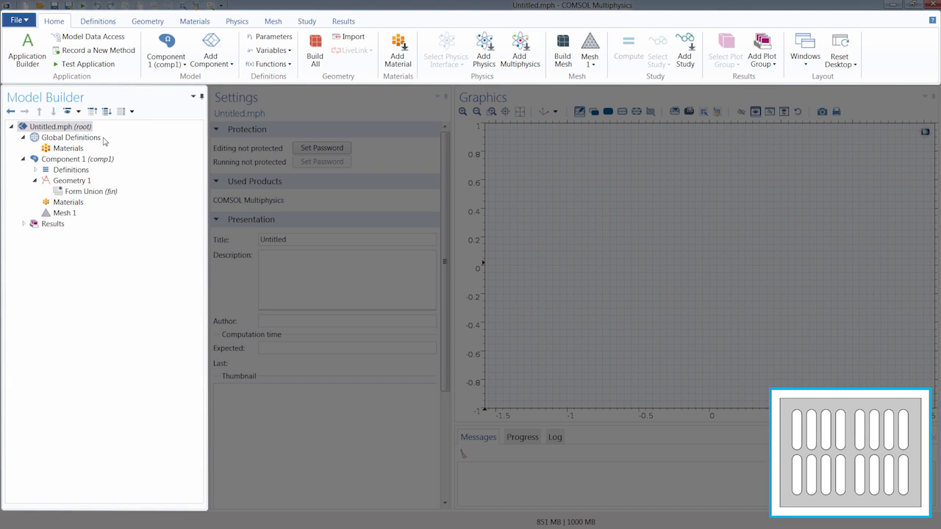
click(71, 128)
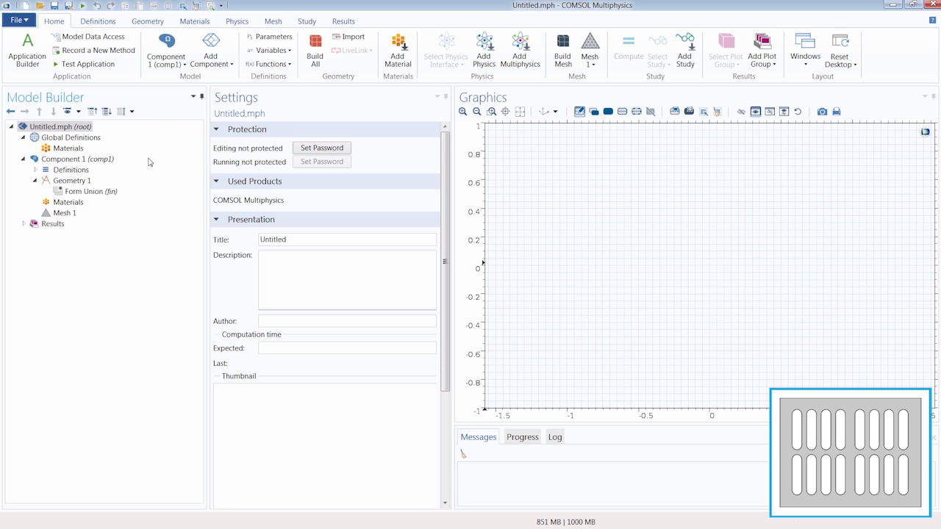
Add a circle primitive to the 2D geometry and build it with the default size and position
click(148, 21)
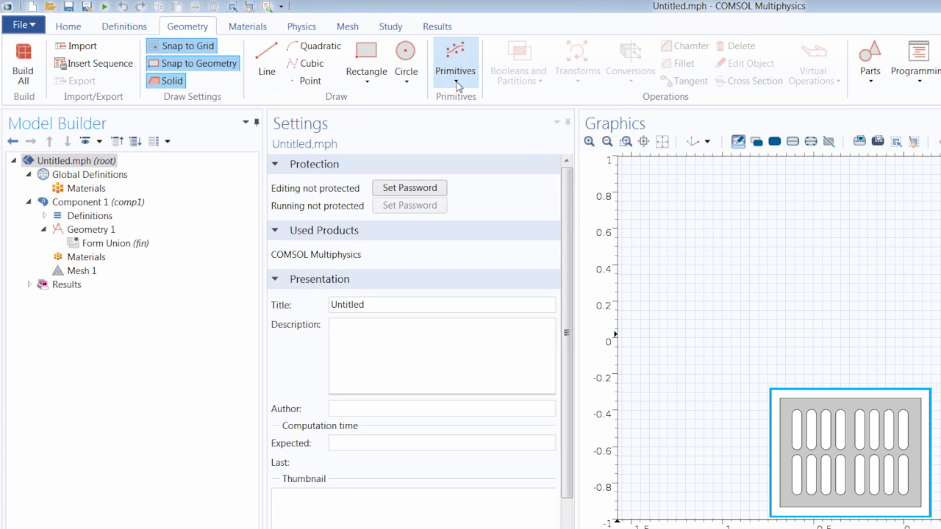
click(456, 84)
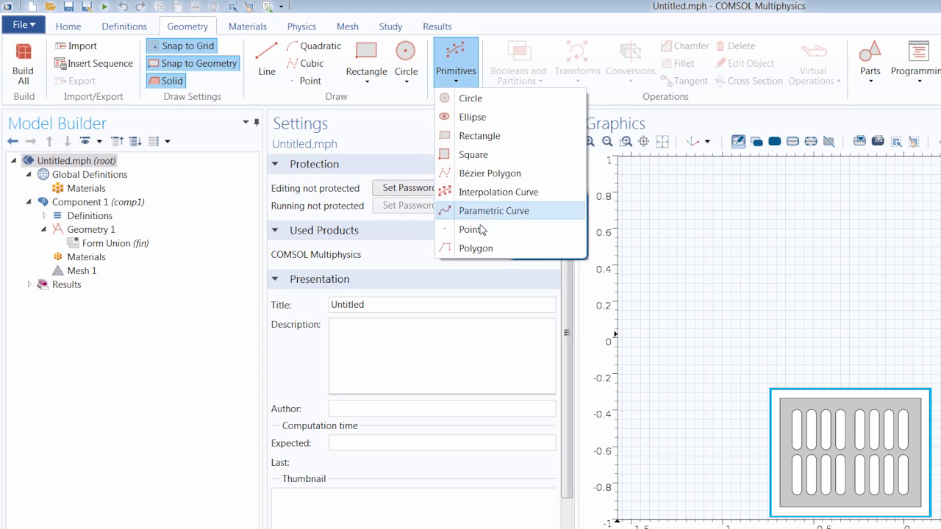
click(485, 100)
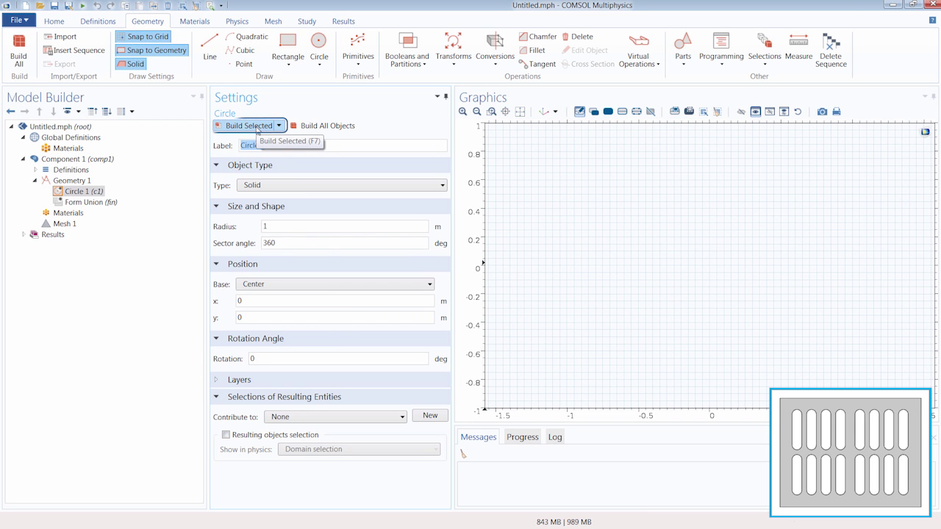
click(254, 125)
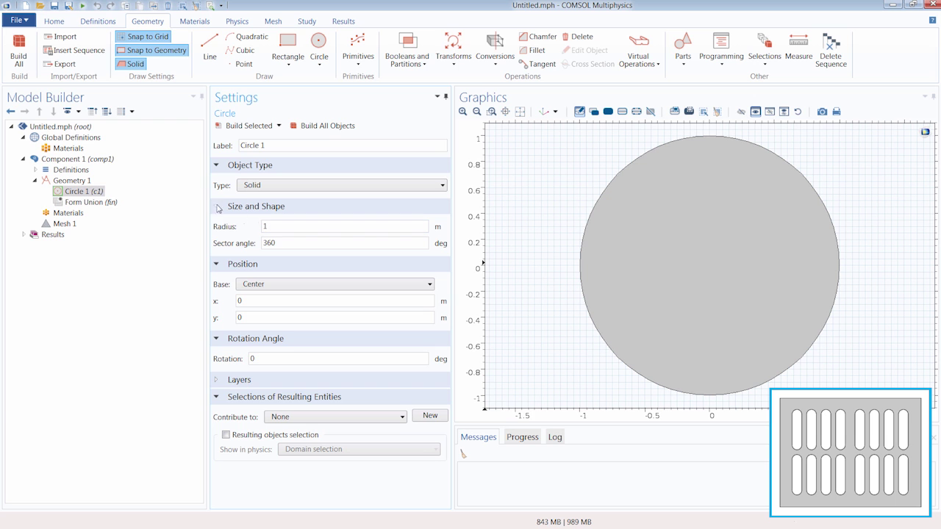
Define a global parameter rad with the expression 1.25[cm]
click(64, 22)
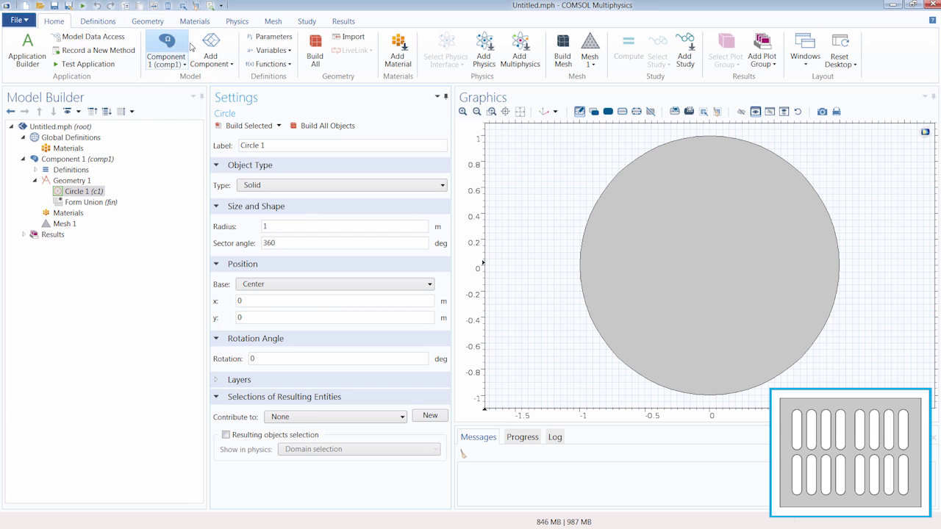
click(267, 37)
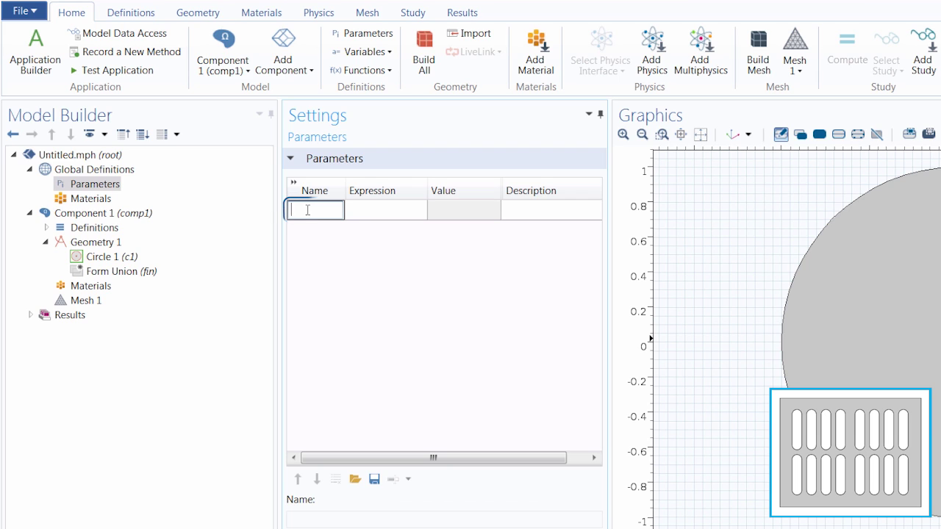
text(rad)
key(Tab)
text(1.25)
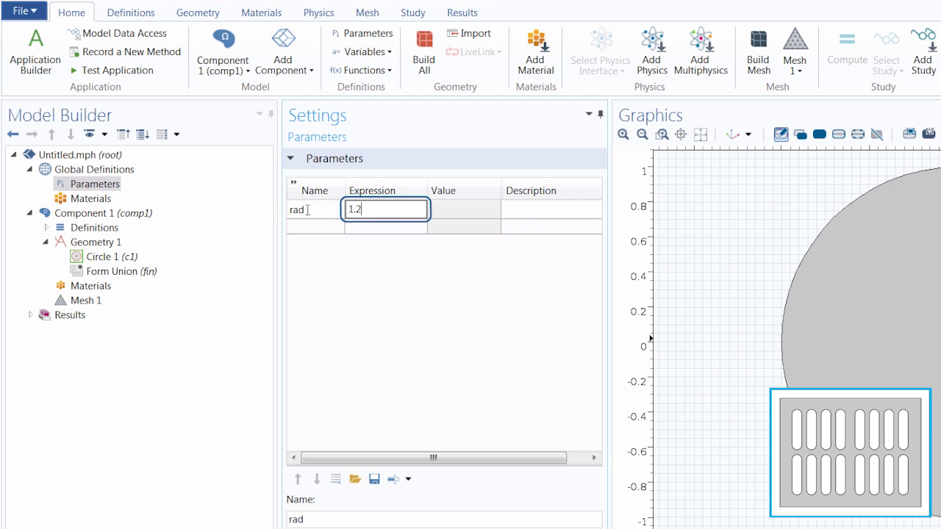
text(])
key(Return)
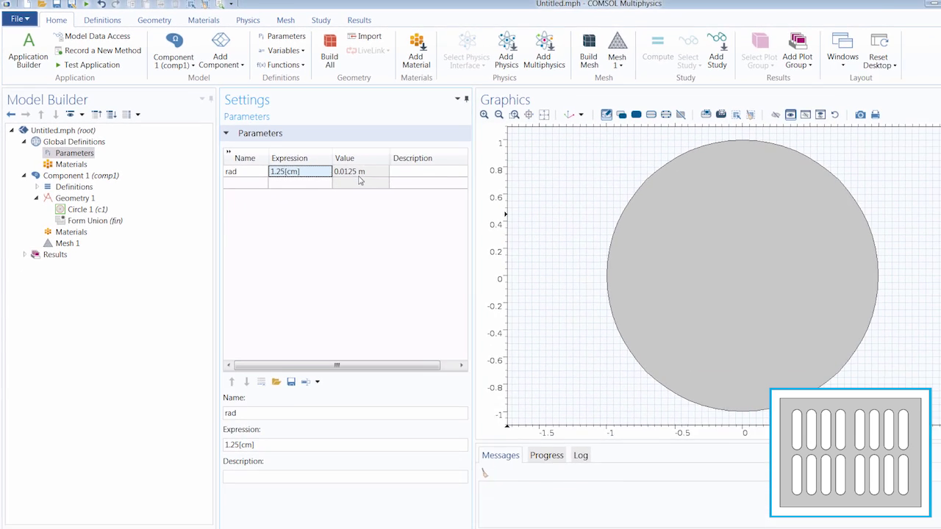
Set the circle's radius to the parameter rad and rebuild it
click(100, 200)
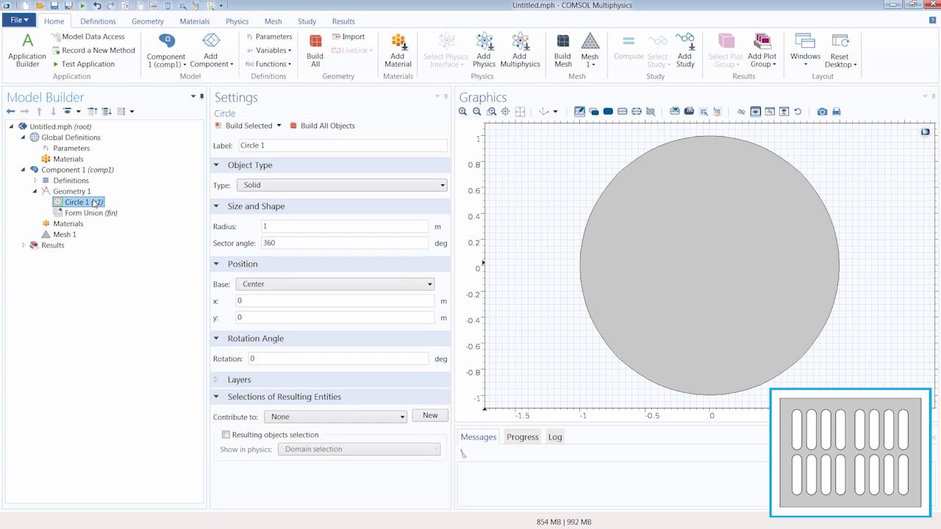
double_click(262, 227)
text(rad)
click(248, 127)
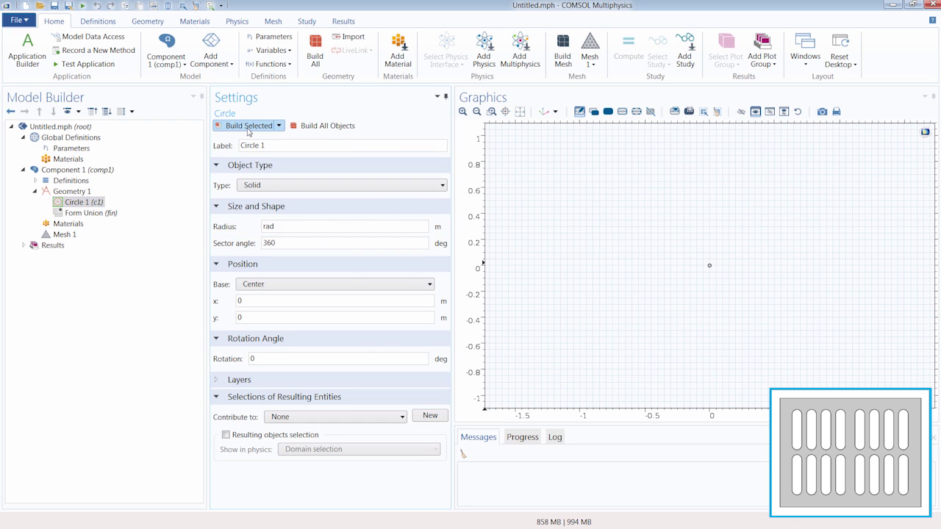
click(519, 112)
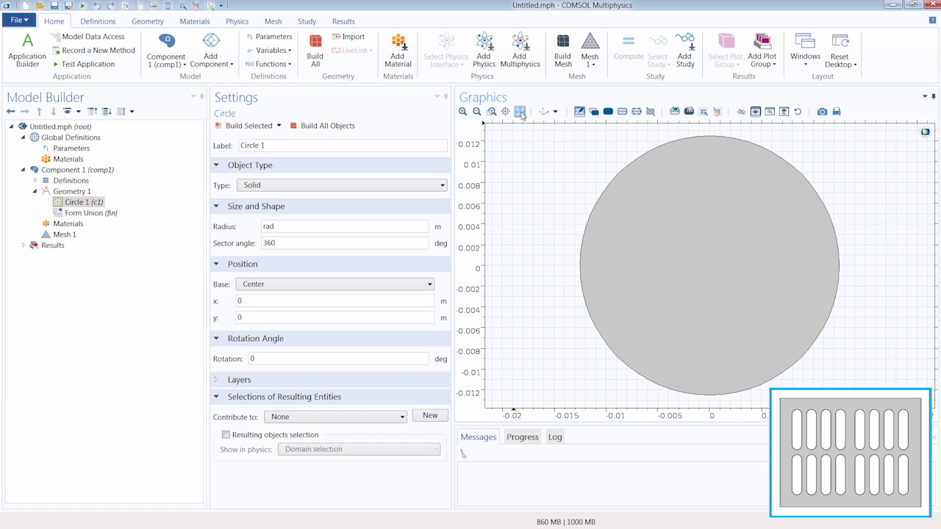
click(477, 112)
click(476, 112)
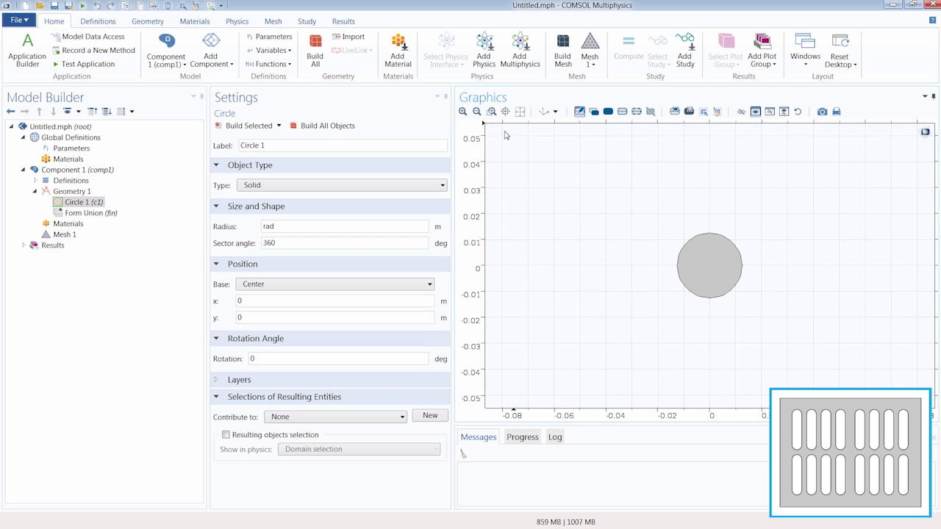
drag(623, 204, 498, 289)
scroll(514, 271, down, 3)
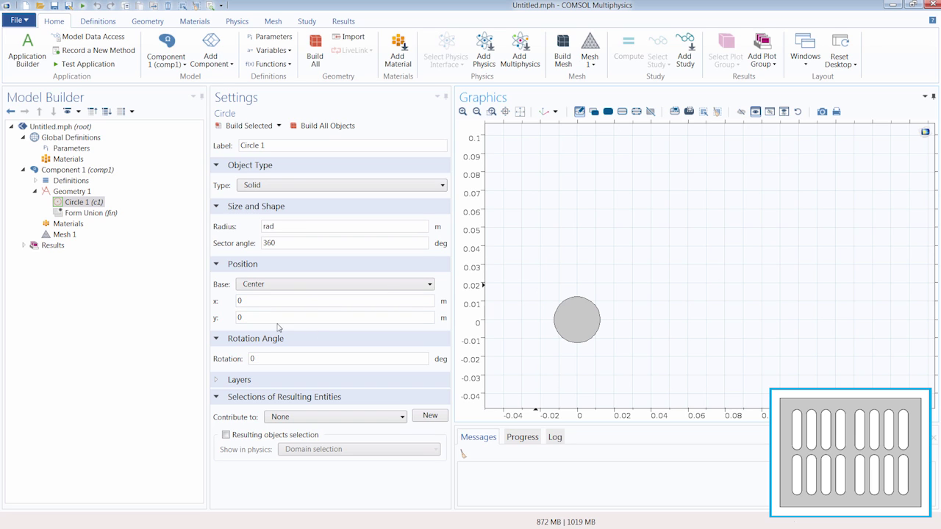
Add the global parameters x0 and y0, each with the expression 0
click(92, 153)
click(218, 178)
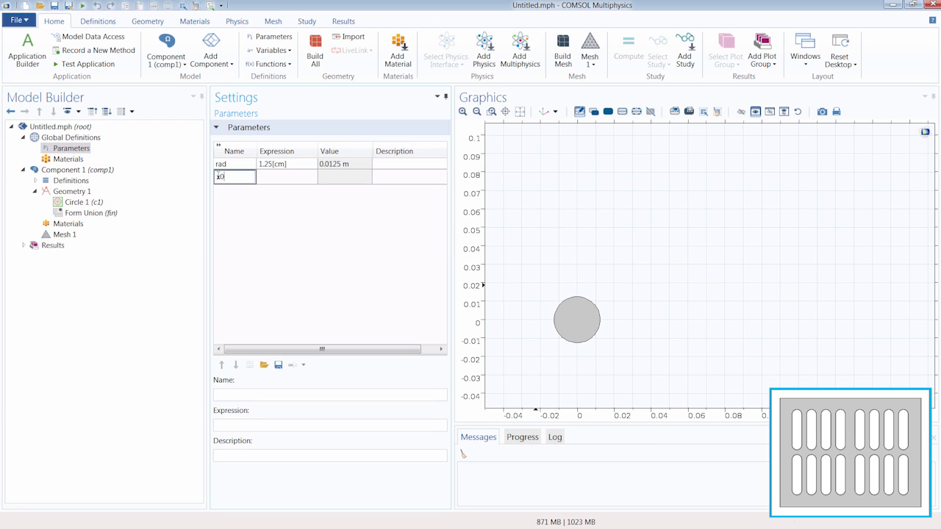
key(Tab)
text(0)
key(Tab)
key(Tab)
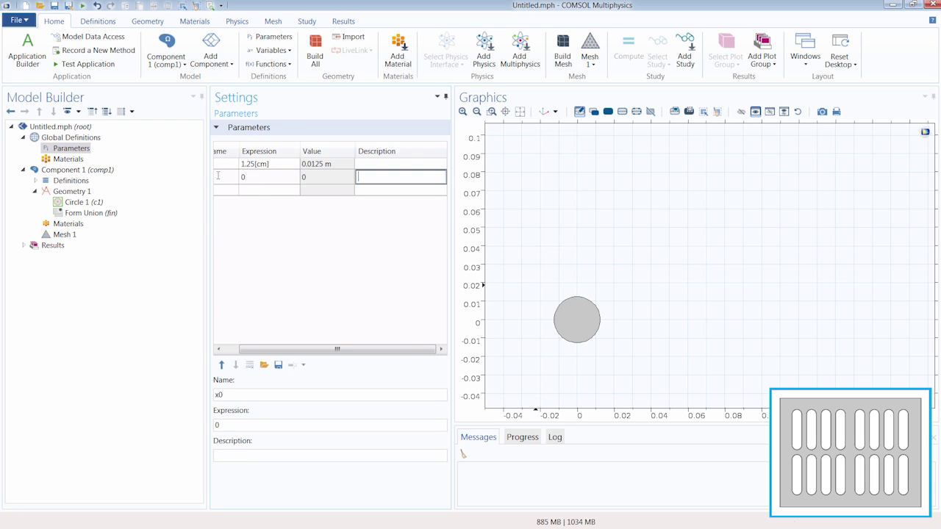
text(y0)
key(Tab)
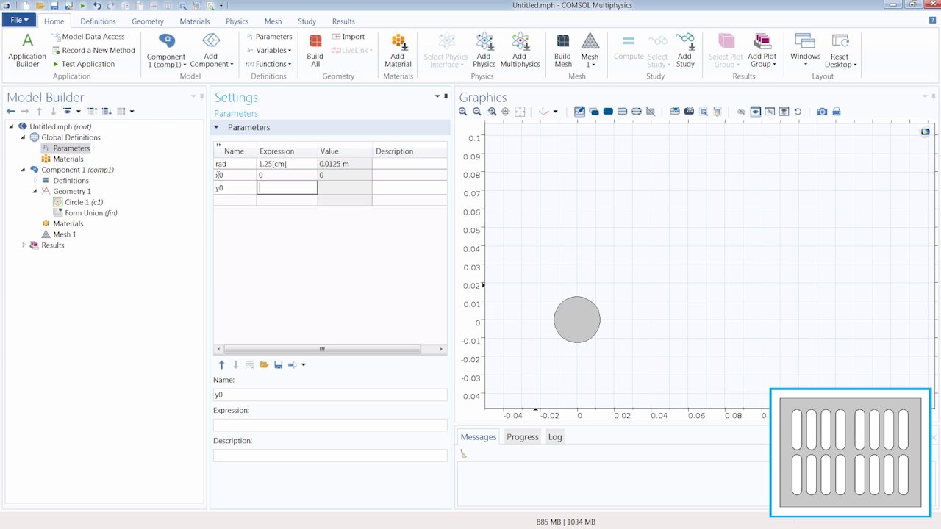
Position the circle's center at x = x0+rad and y = y0+rad, and rebuild it
click(90, 202)
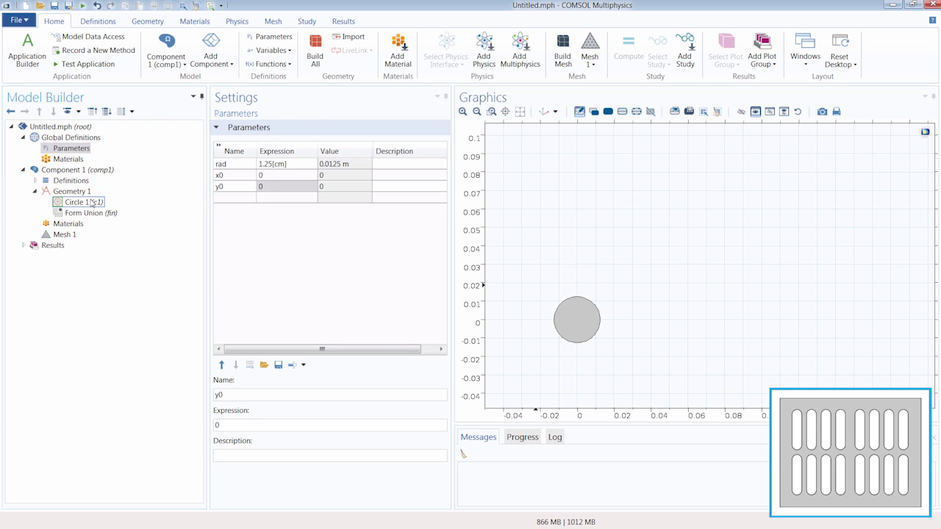
double_click(238, 300)
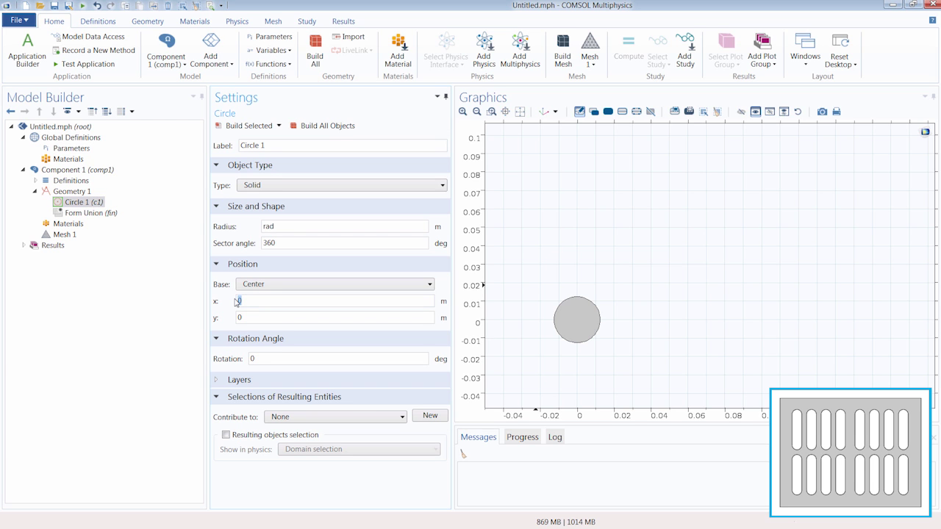
key(Tab)
text(y0)
key(Return)
click(249, 129)
click(265, 317)
click(250, 125)
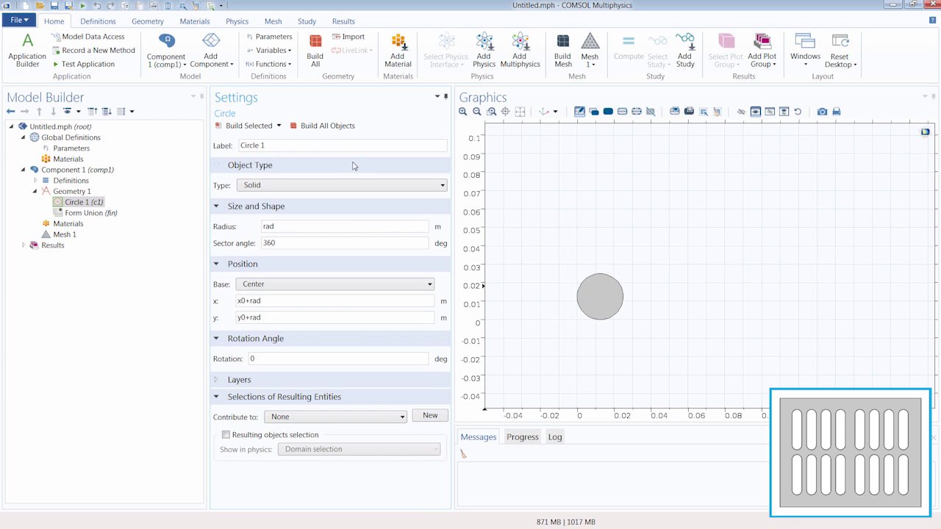
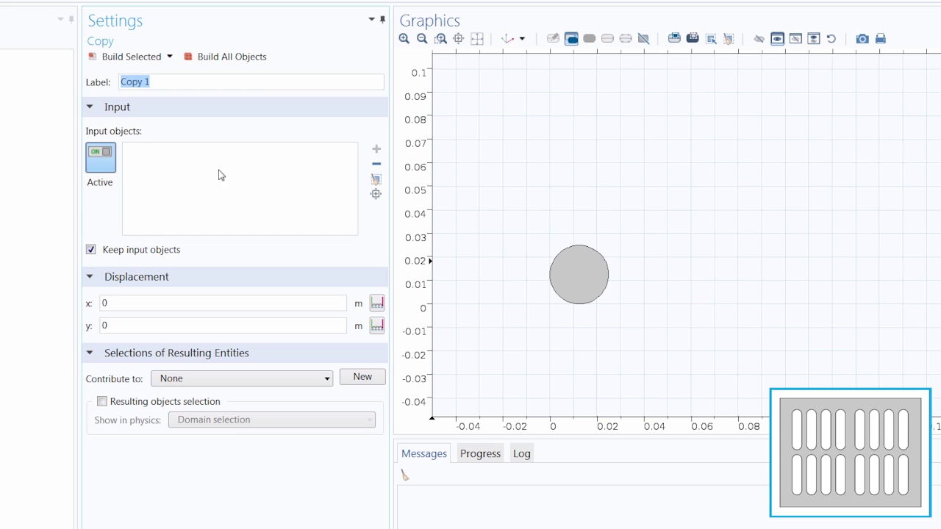
Assign the circle as the copy operation's input object, and define a global parameter h as 10[cm]
click(577, 275)
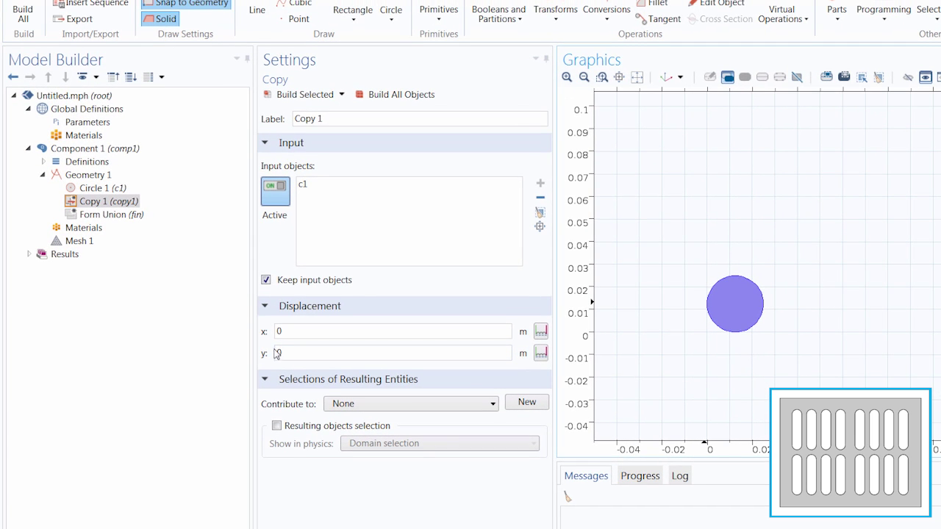
click(92, 123)
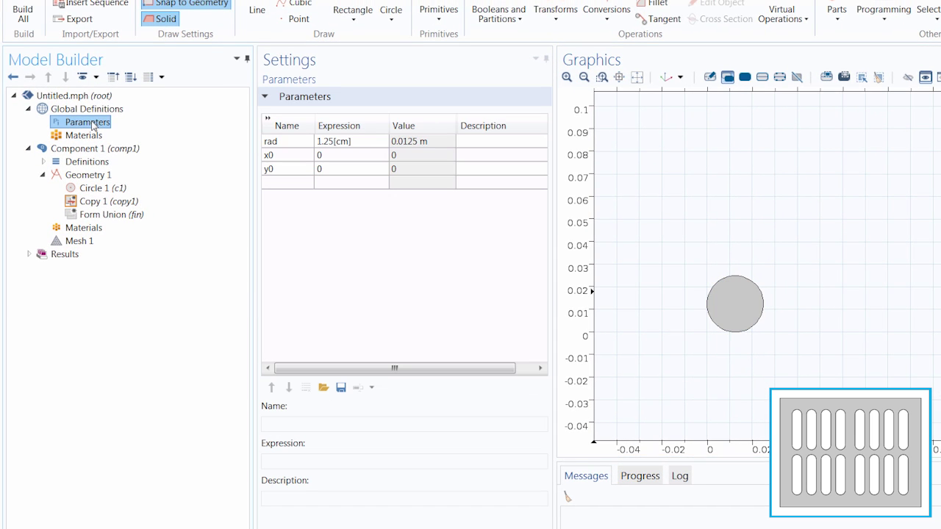
click(276, 184)
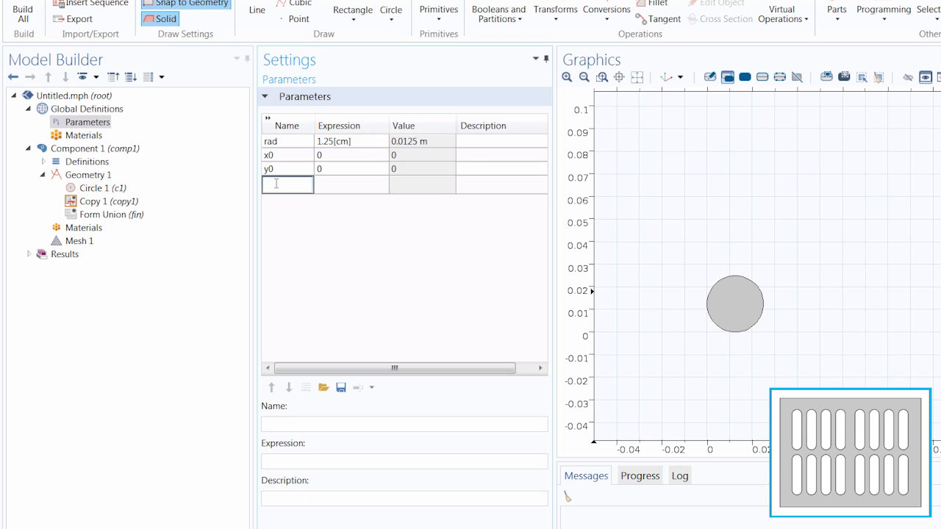
text(h)
key(Tab)
text(10)
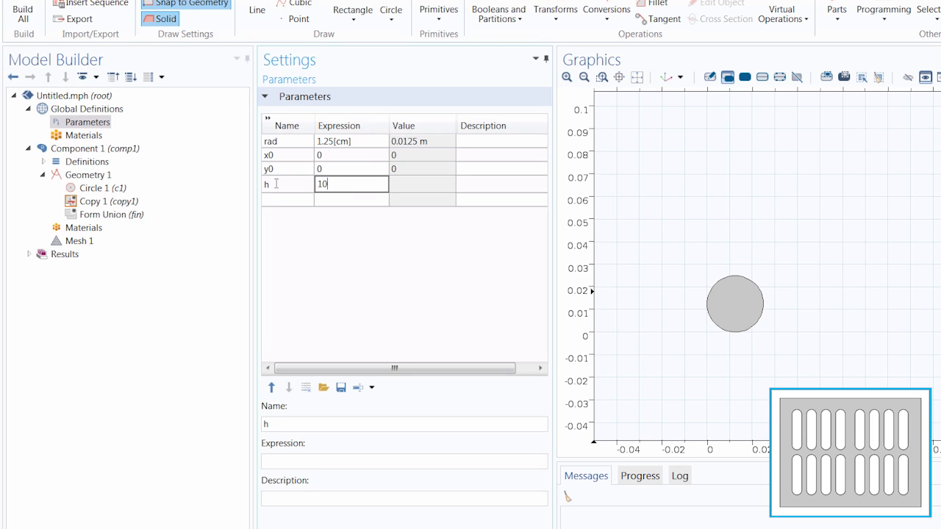
text([cm])
key(Return)
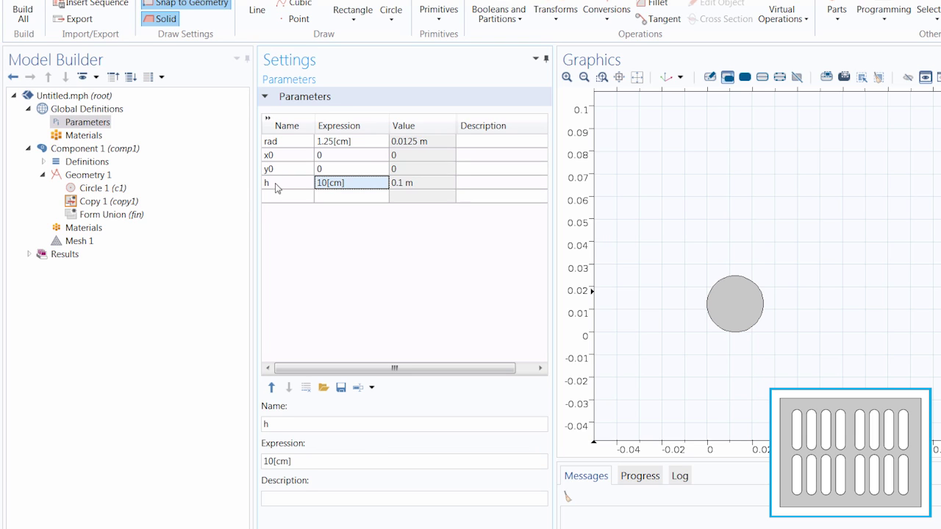
Set the circle copy's y displacement to h-2*rad and build the copy
click(120, 205)
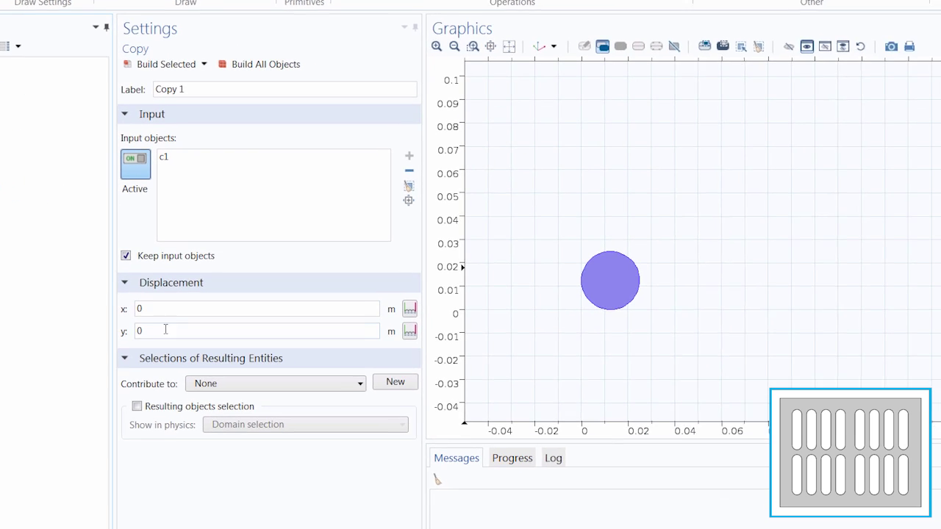
drag(147, 331, 119, 336)
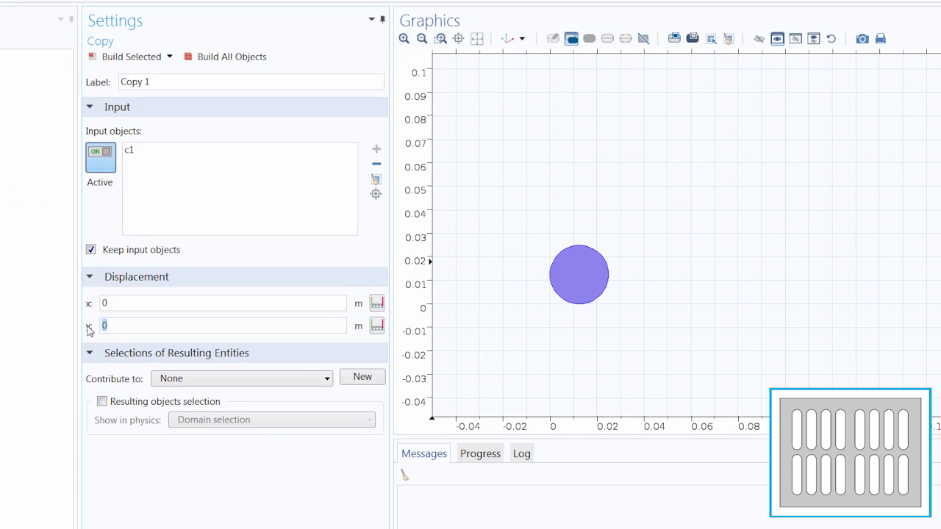
text(h-)
text(2*rad)
click(137, 62)
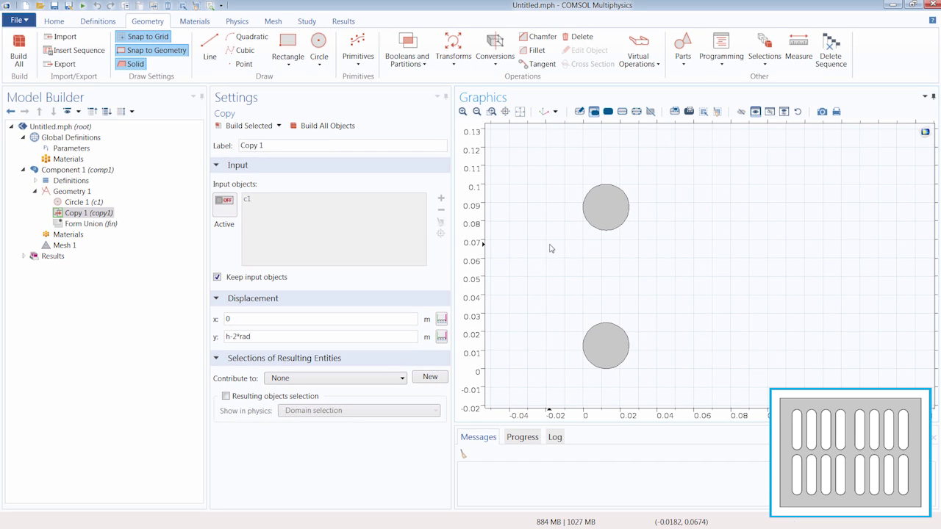
Add and build a rectangle, and set its corner position to x = x0 and y = y0
click(360, 67)
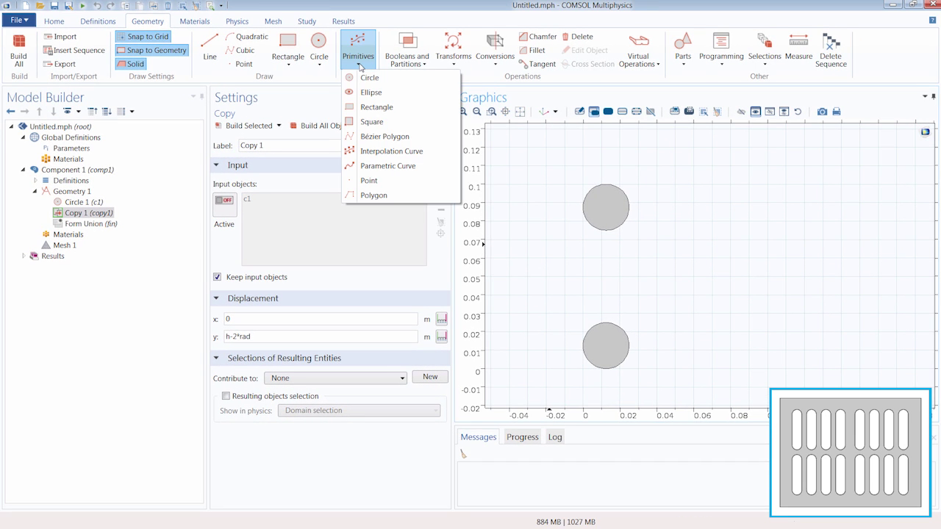
click(373, 108)
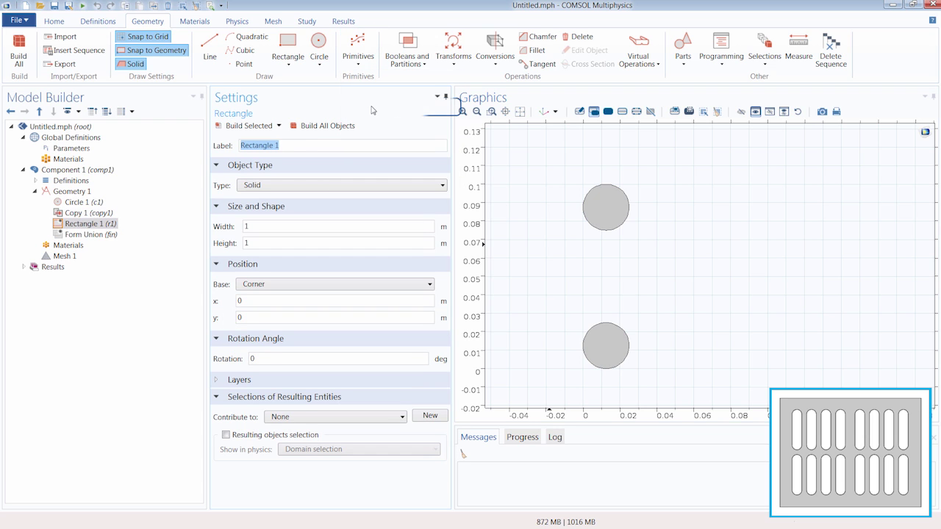
click(248, 126)
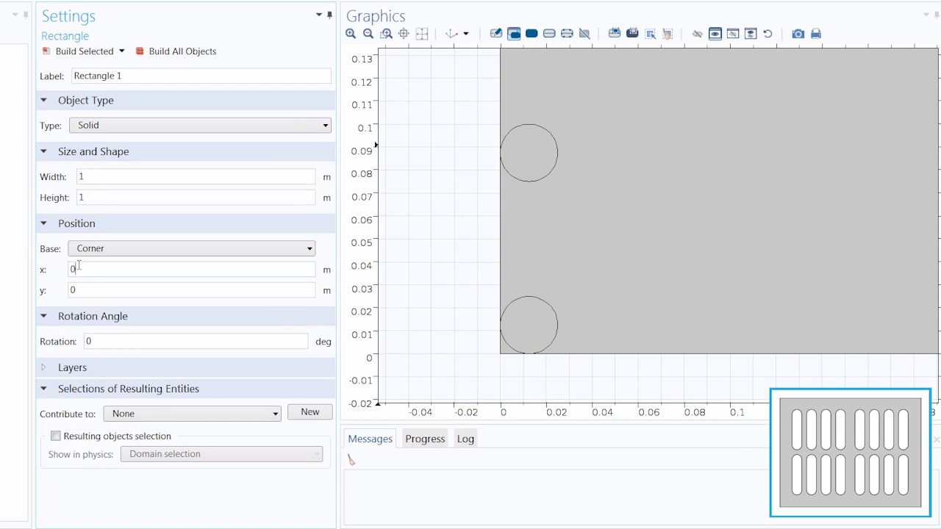
drag(79, 266, 69, 271)
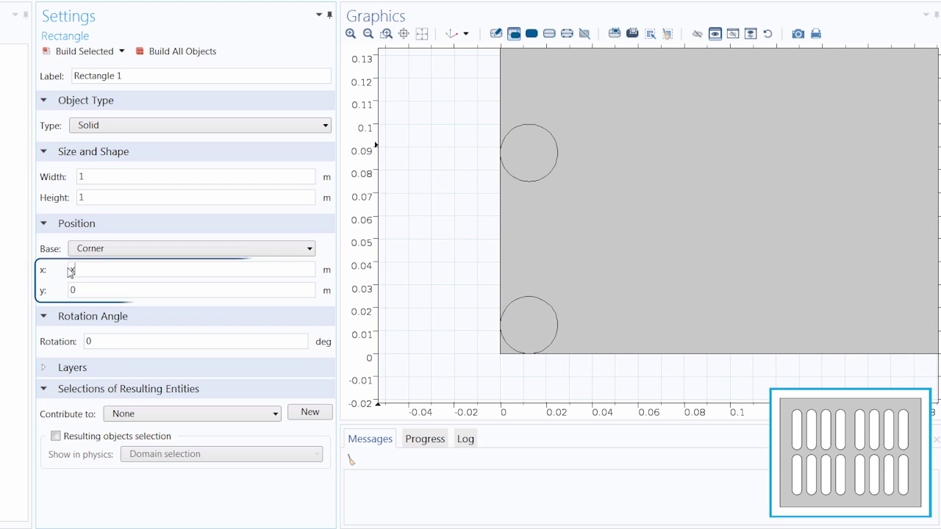
text(x0)
drag(82, 290, 71, 293)
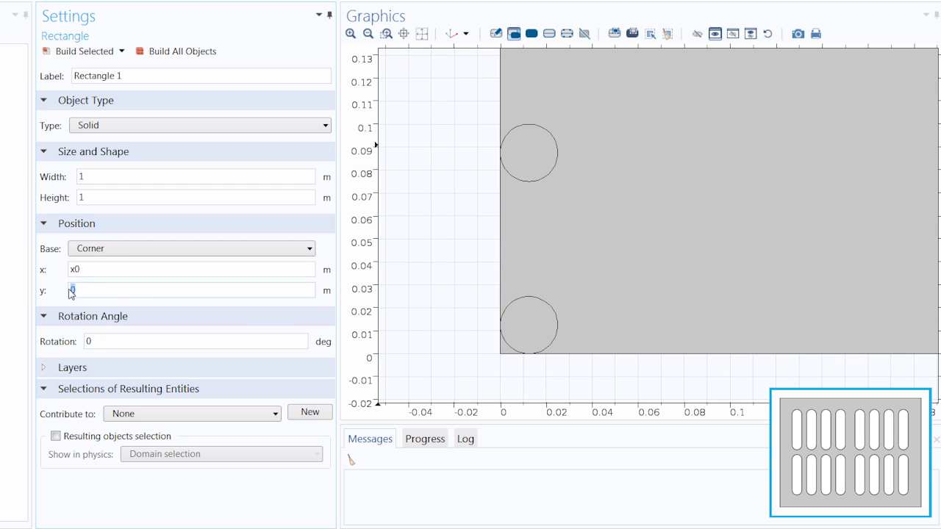
text(y0)
Set the rectangle's height to the parameter h and build it
drag(90, 197, 78, 200)
text(h)
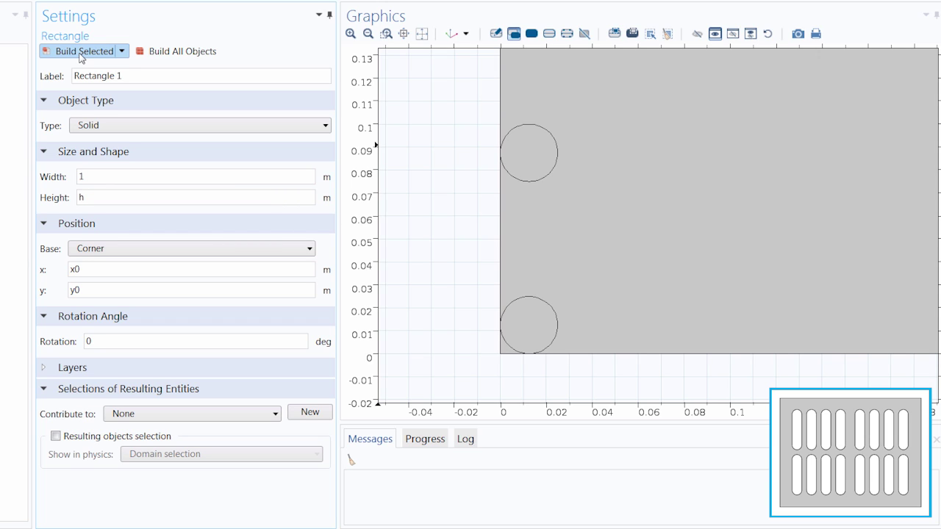
click(79, 54)
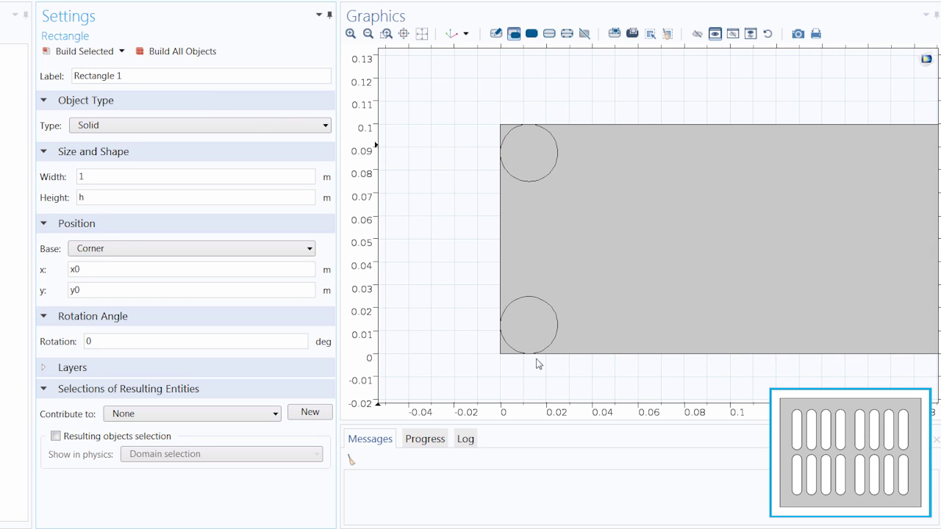
Reduce the rectangle's height by the circle diameter with the expression h-(2*rad), and rebuild it
click(530, 327)
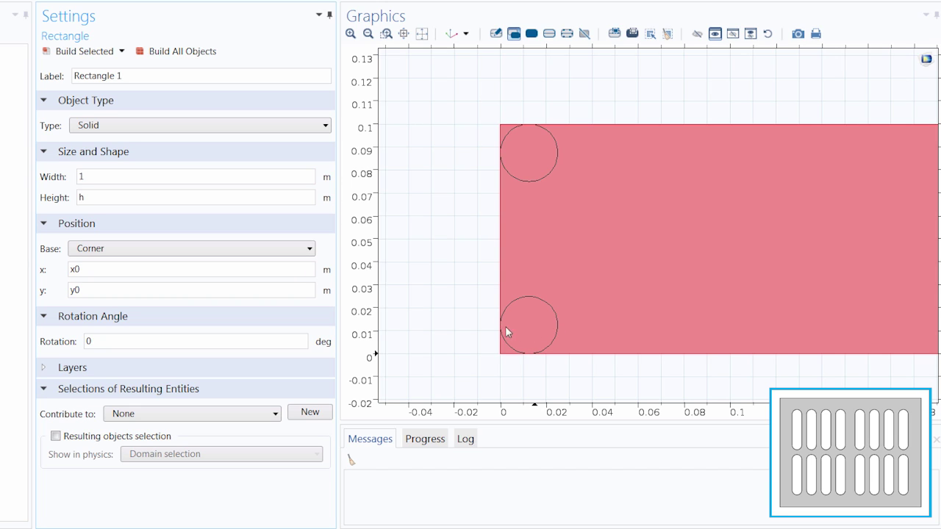
click(557, 159)
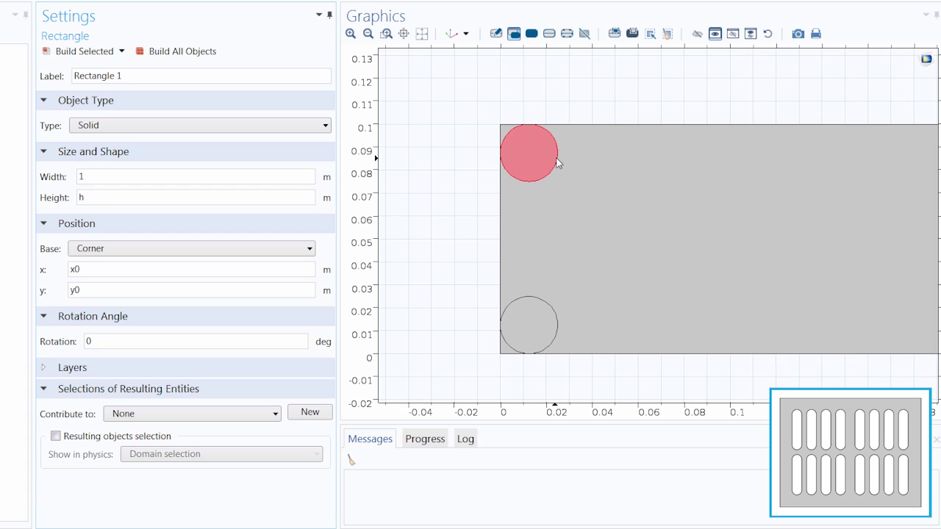
click(206, 199)
text(h-()
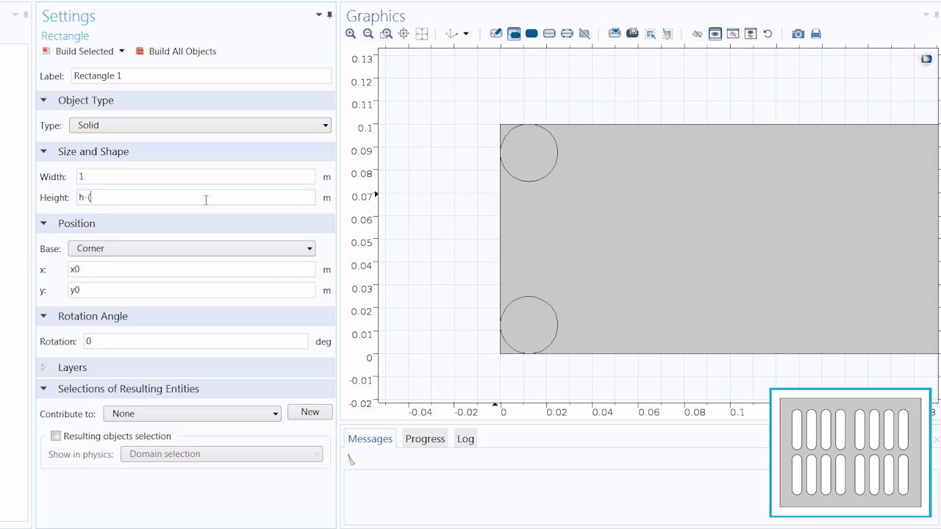
text(2*rad))
click(88, 51)
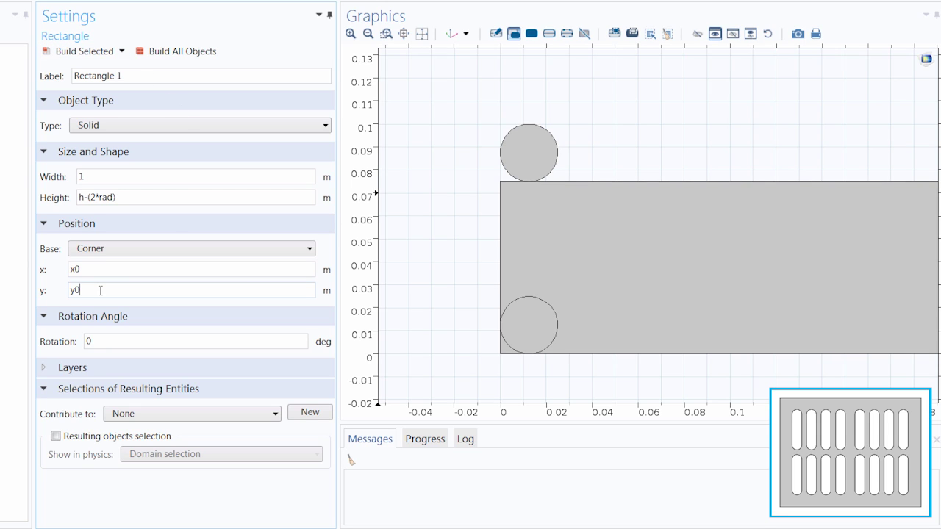
Set the rectangle's y position to y0+rad and its width to 2*rad, building it after each change
text(+rad)
click(74, 52)
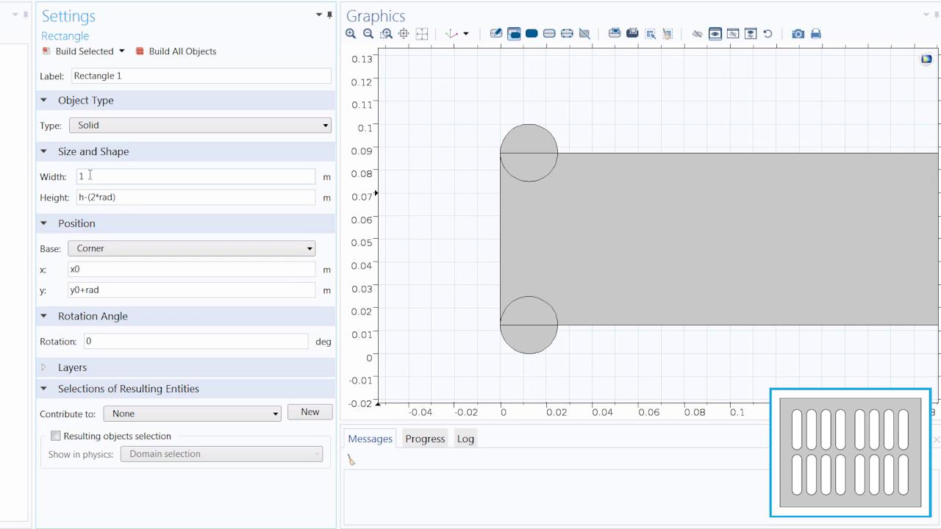
drag(90, 175, 77, 181)
text(2*rad)
click(85, 52)
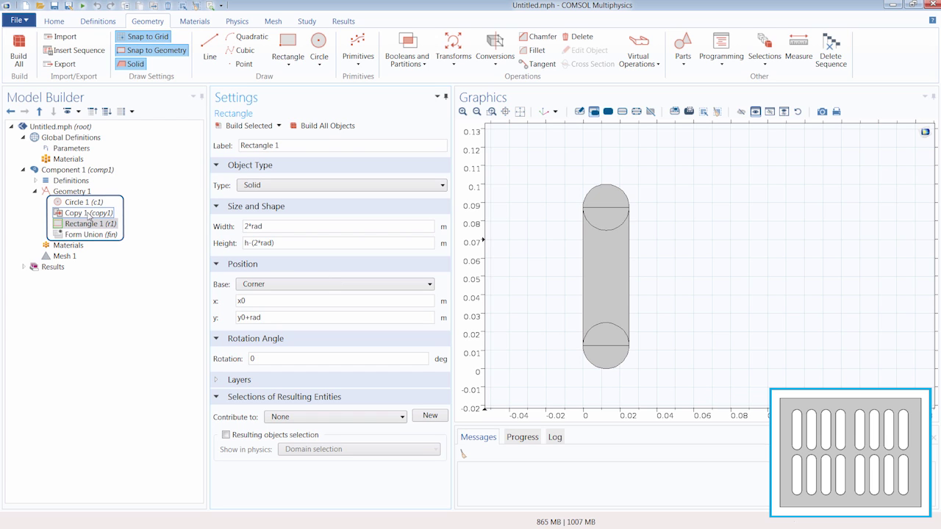
Set the global parameters x0 to 0.1, rad to 5[cm] and h to 20[cm]
click(72, 149)
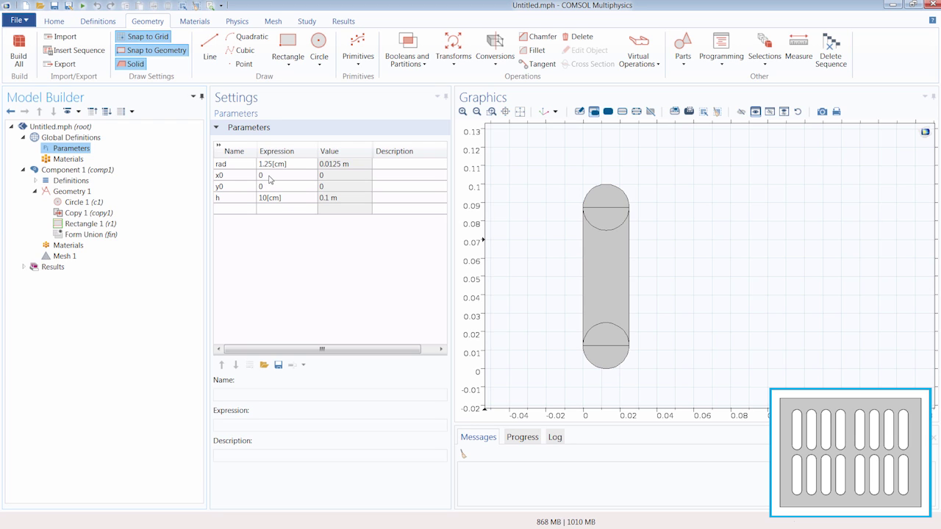
click(269, 177)
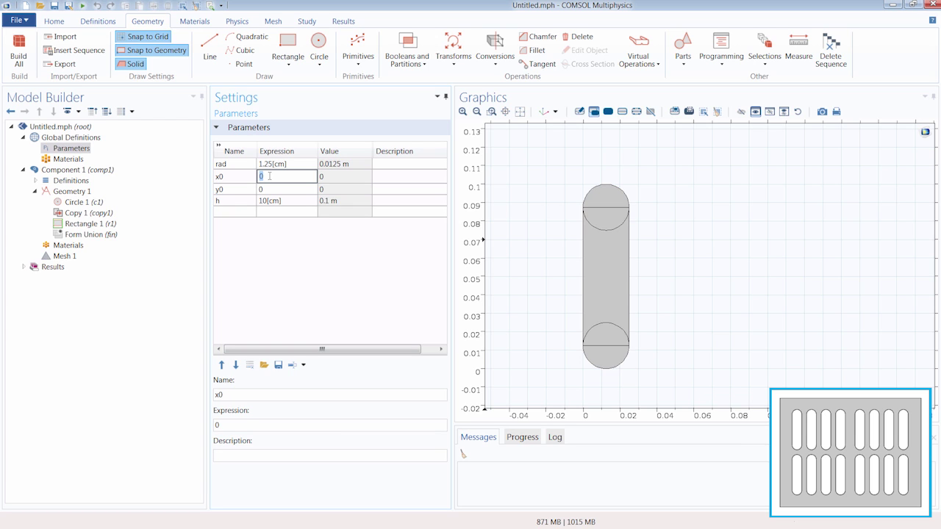
text(0.1)
click(271, 165)
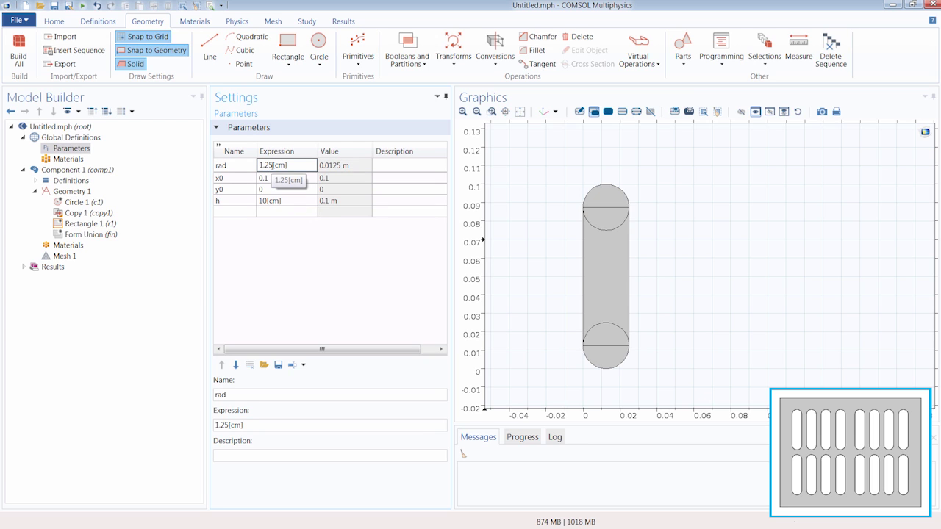
drag(271, 165, 258, 168)
text(5)
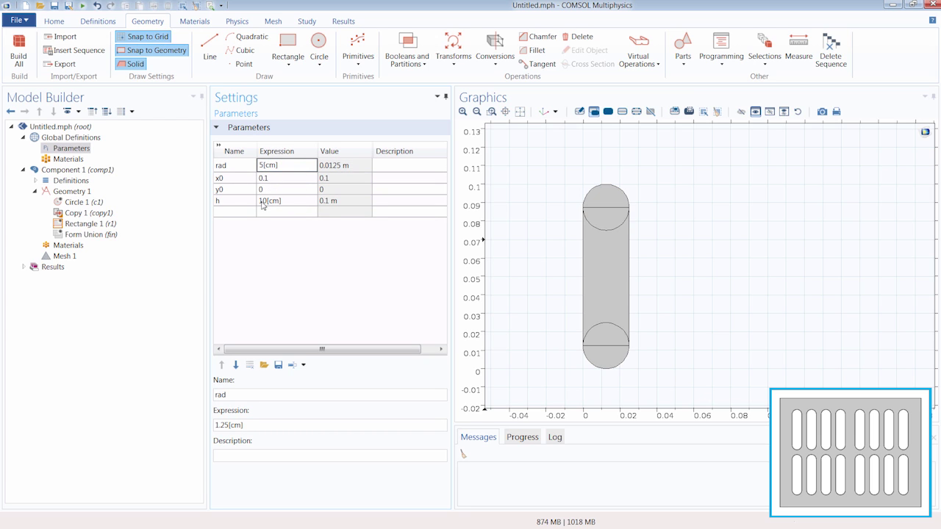
click(262, 201)
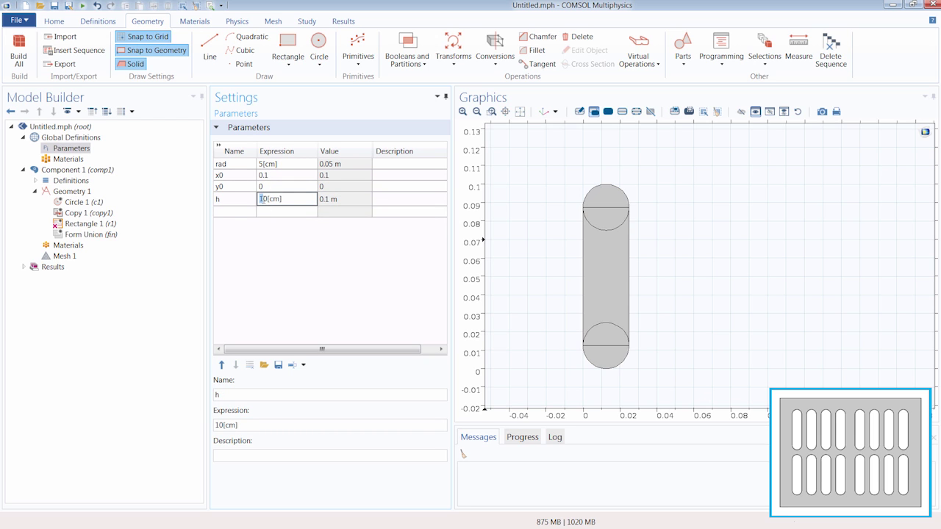
text(2)
key(Return)
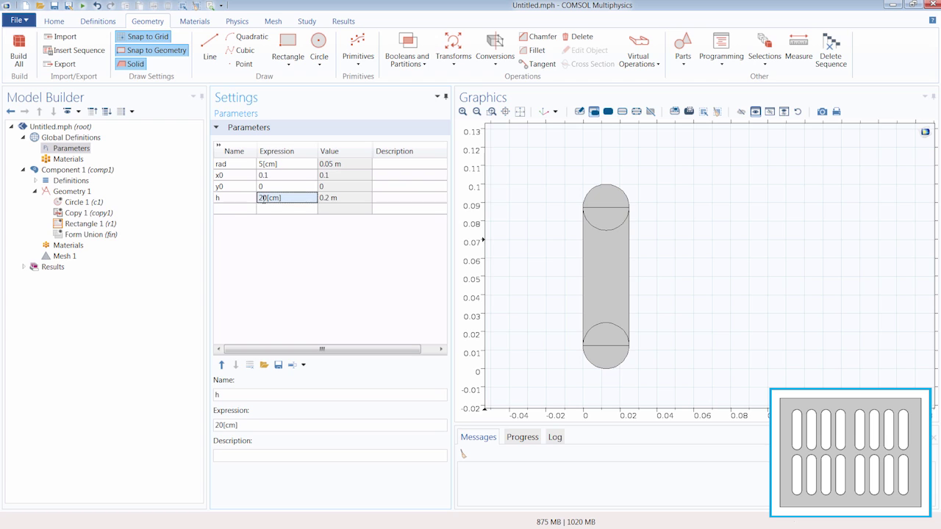
Rebuild the geometry up to the rectangle with the changed parameters and fit the whole slot in view
click(102, 228)
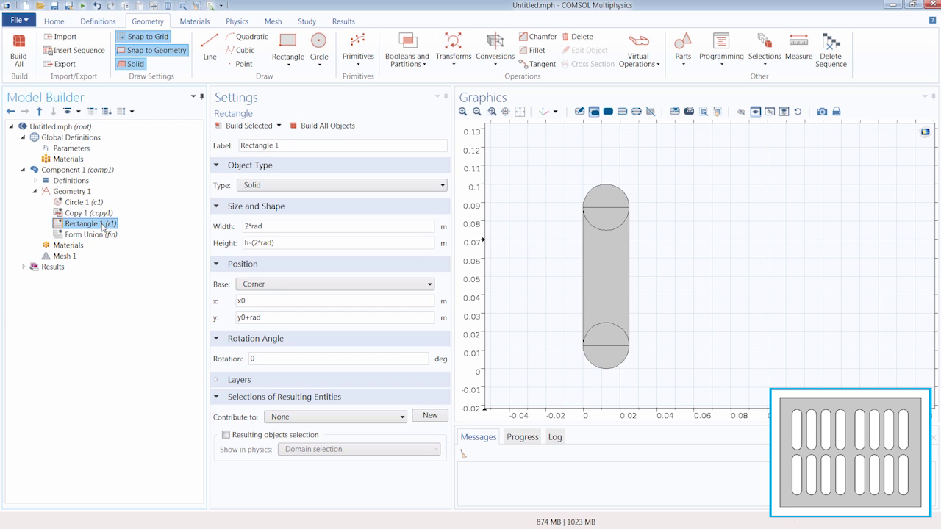
click(240, 127)
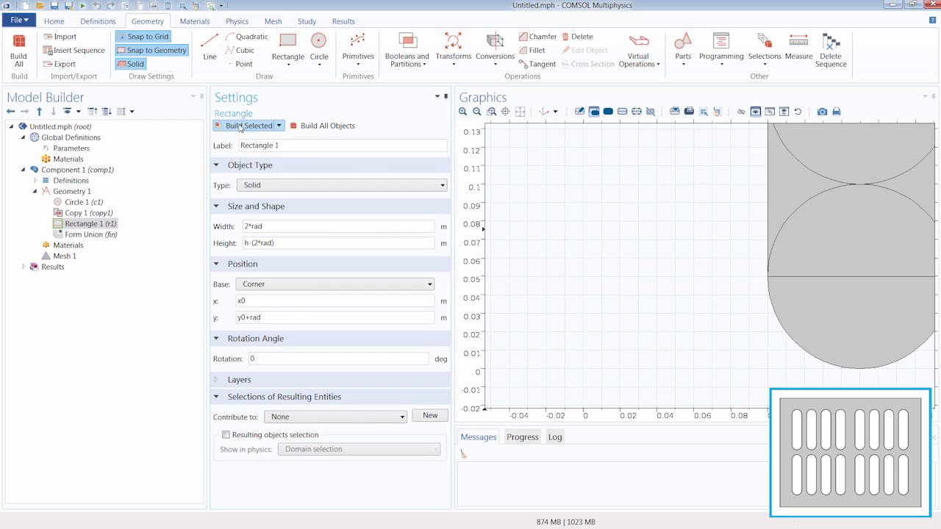
click(520, 112)
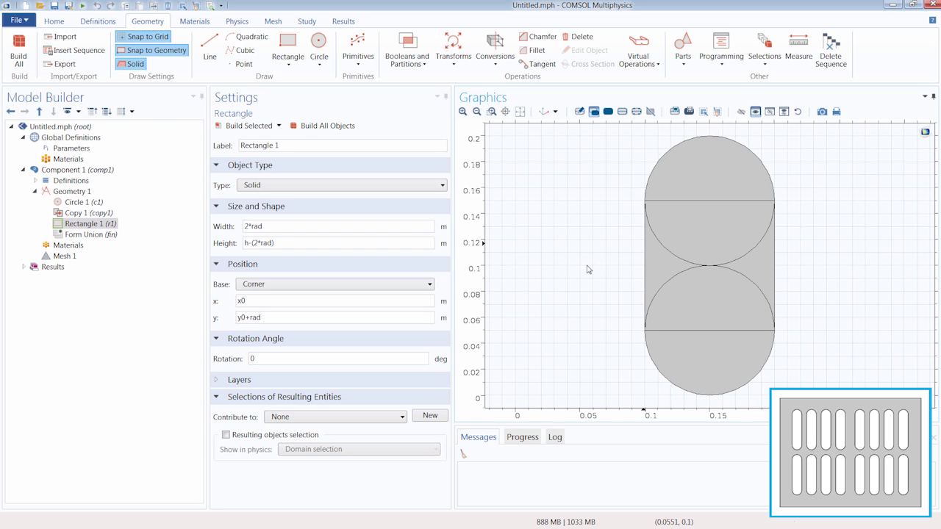
Set the global parameters rad to 1.25[cm], x0 to 0 and h to 10[cm], and rebuild the geometry up to the rectangle
click(79, 150)
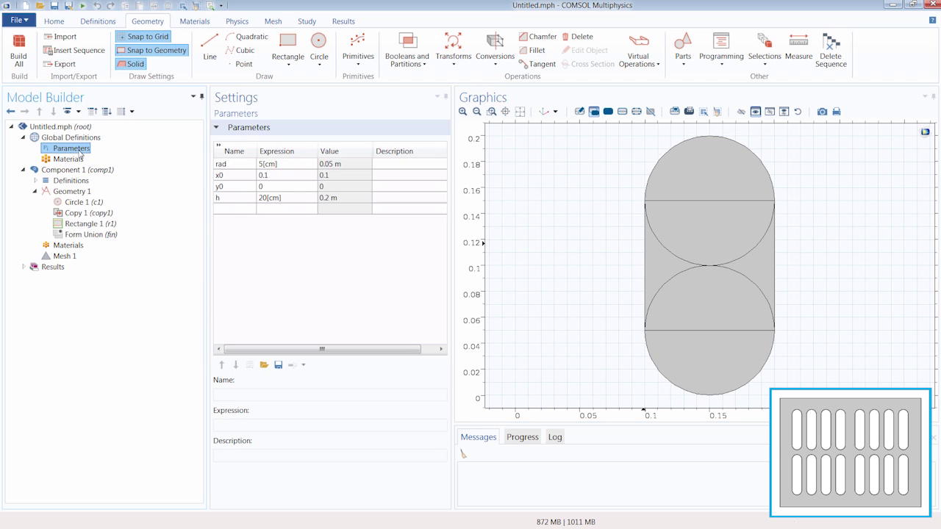
click(262, 165)
drag(261, 164, 256, 168)
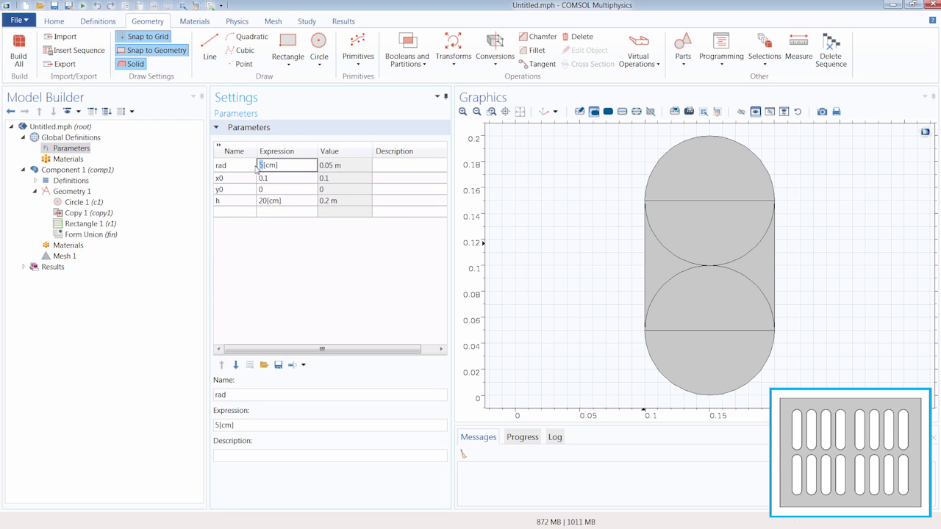
text(1.25)
key(Return)
click(276, 178)
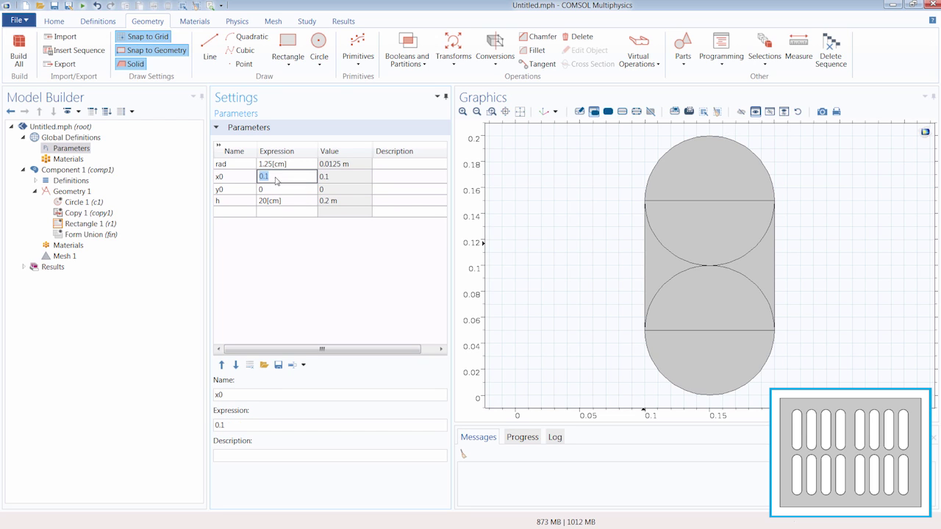
text(0)
key(Return)
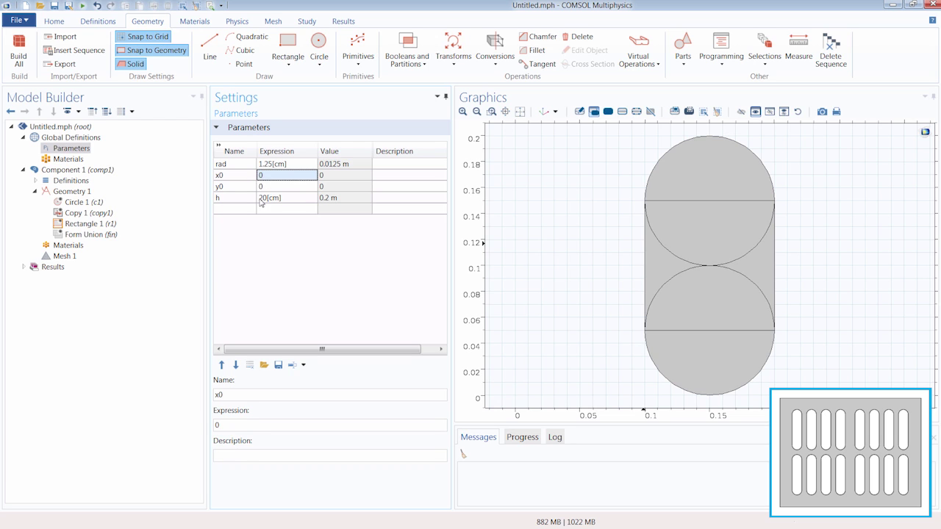
click(262, 198)
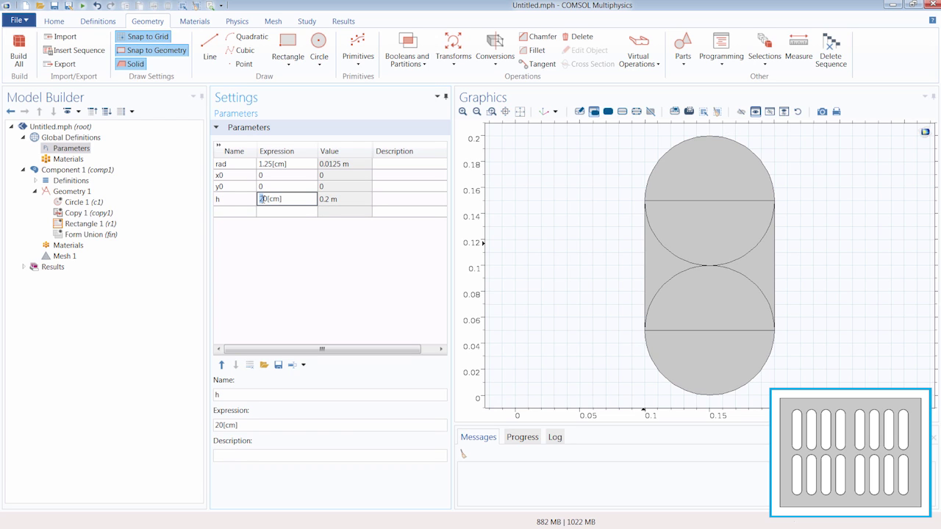
text(1)
key(Return)
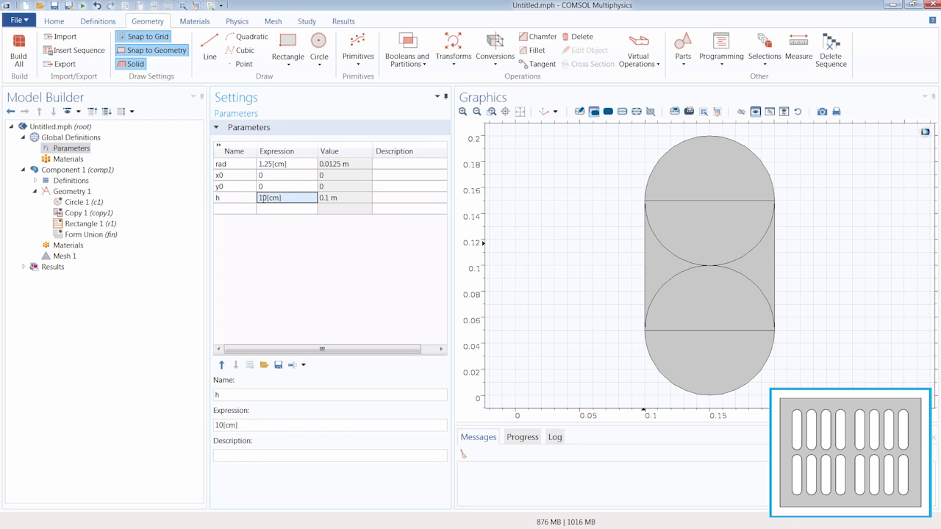
click(88, 224)
click(242, 127)
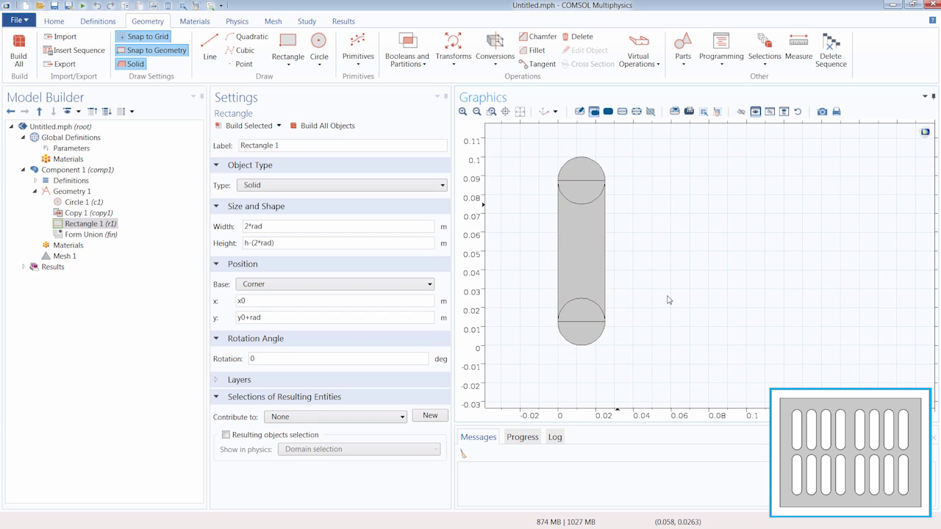
Unite both circles and the rectangle into one slot without keeping interior boundaries, and build the union
click(404, 57)
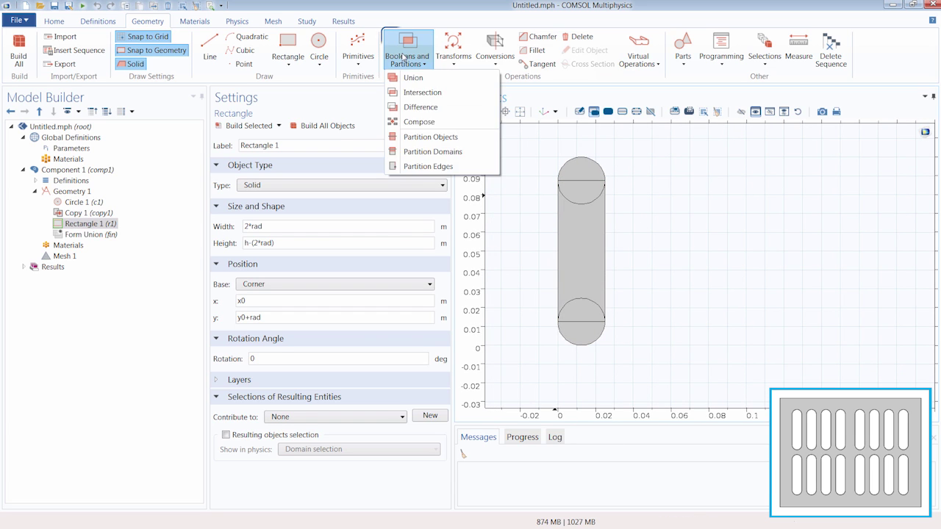
click(442, 79)
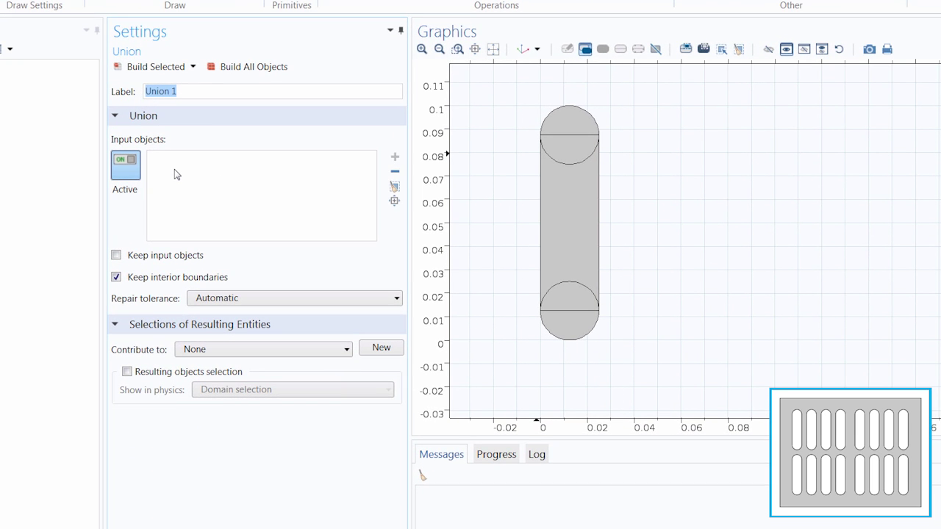
click(562, 121)
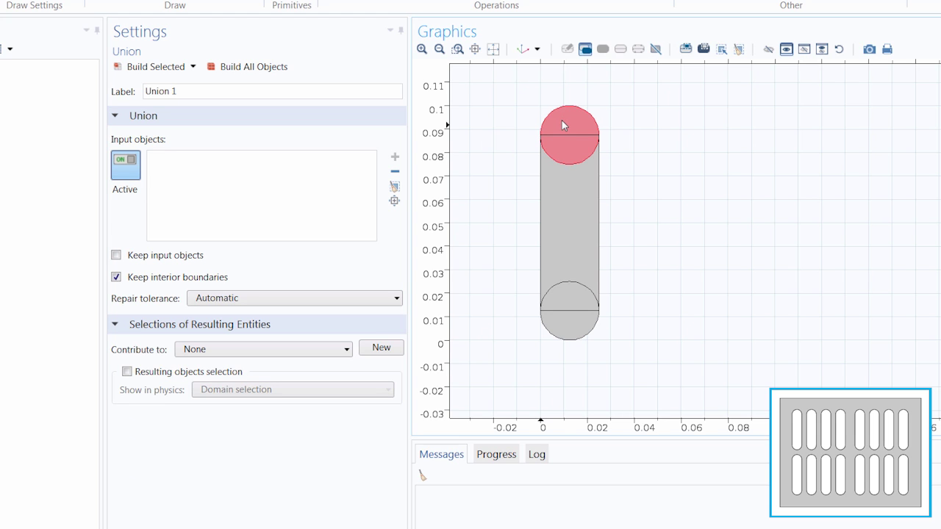
click(562, 183)
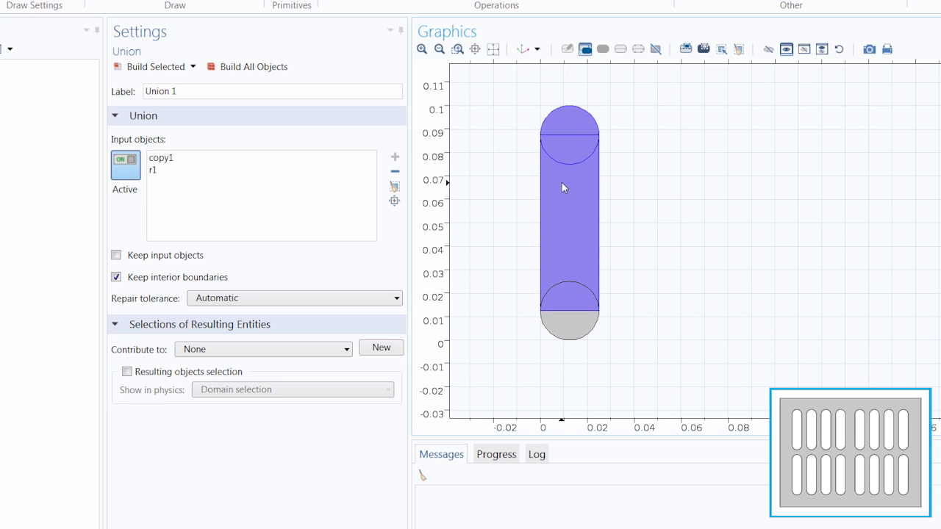
click(561, 317)
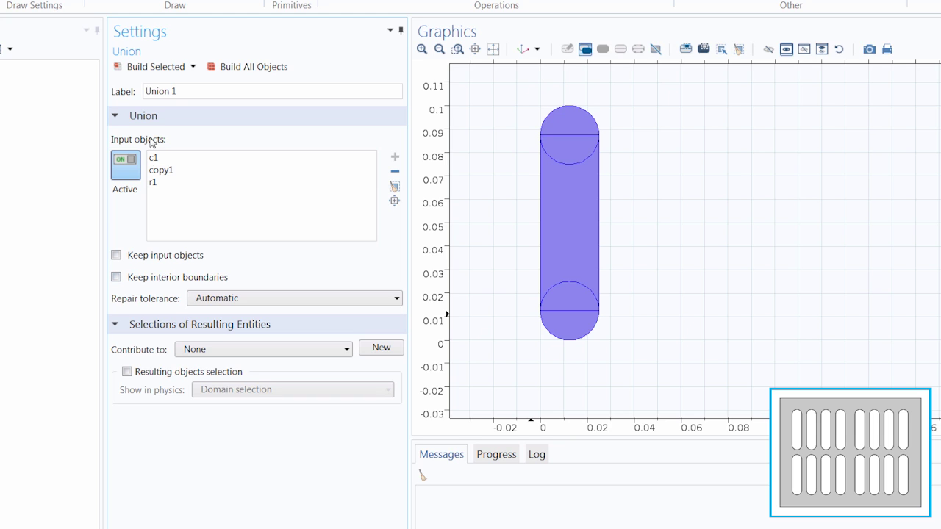
click(152, 68)
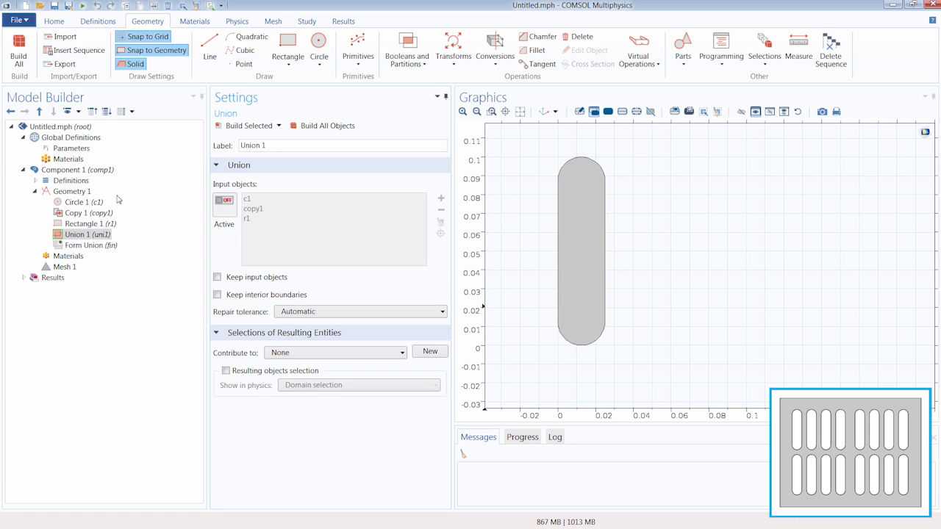
Review the settings of the circle, its copy and the union that make up the slot
click(82, 202)
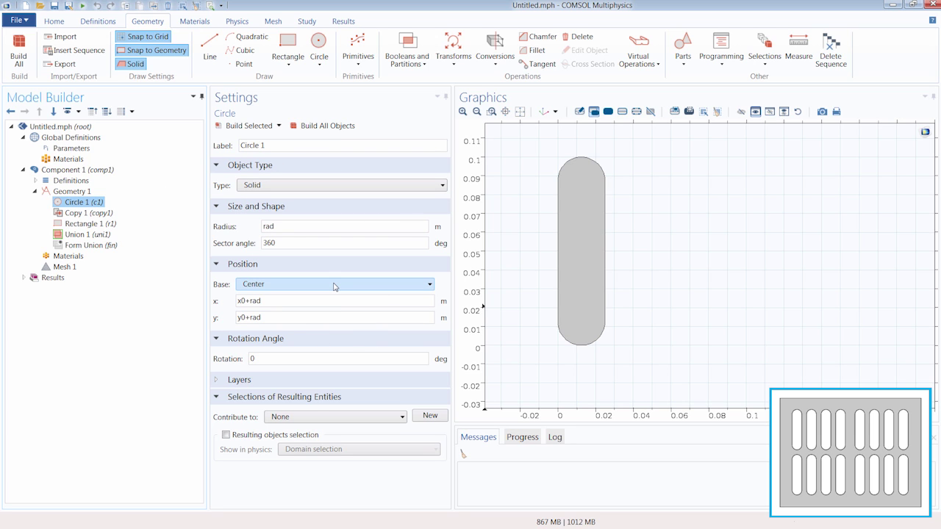
click(98, 213)
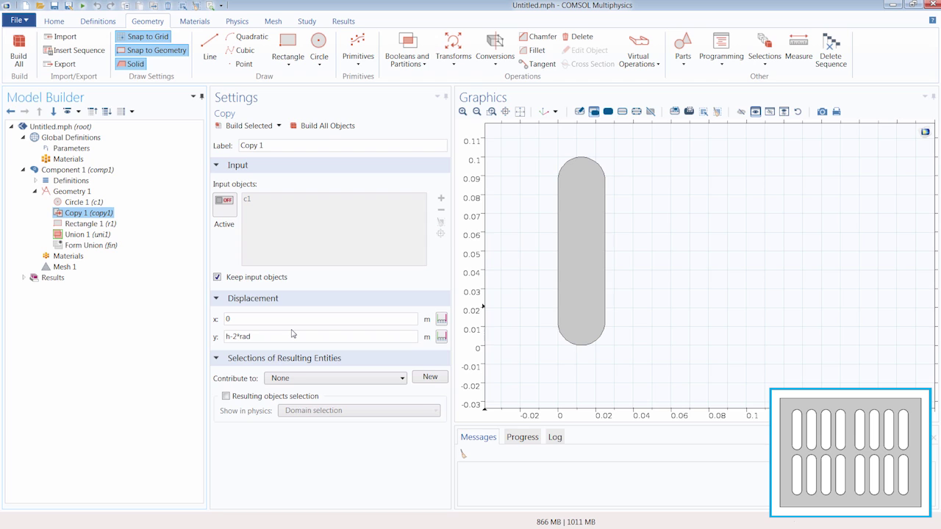
click(107, 235)
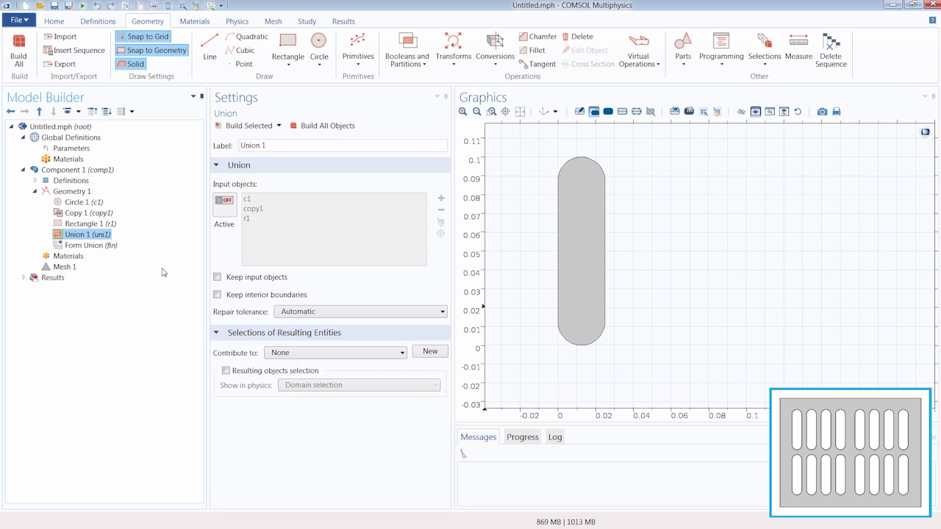
click(571, 214)
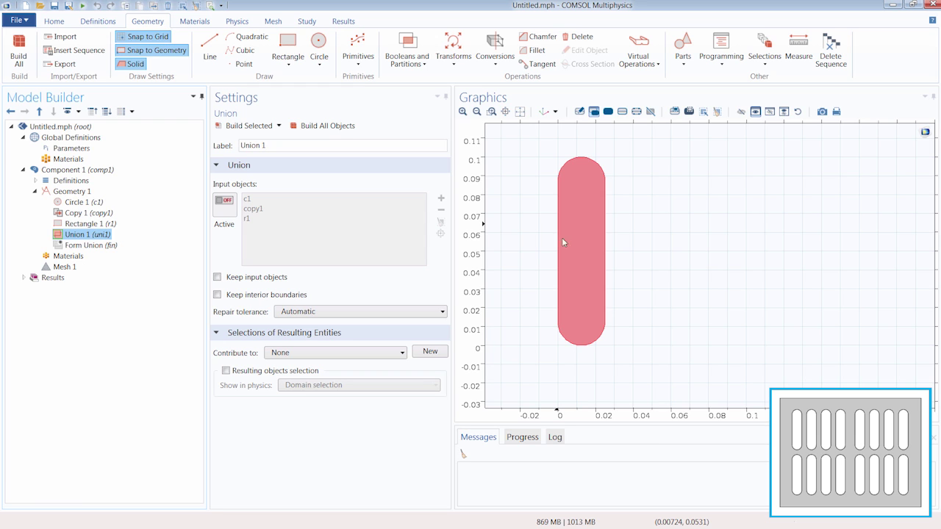
Add a rectangular array to the geometry with the united slot as its input object
click(449, 65)
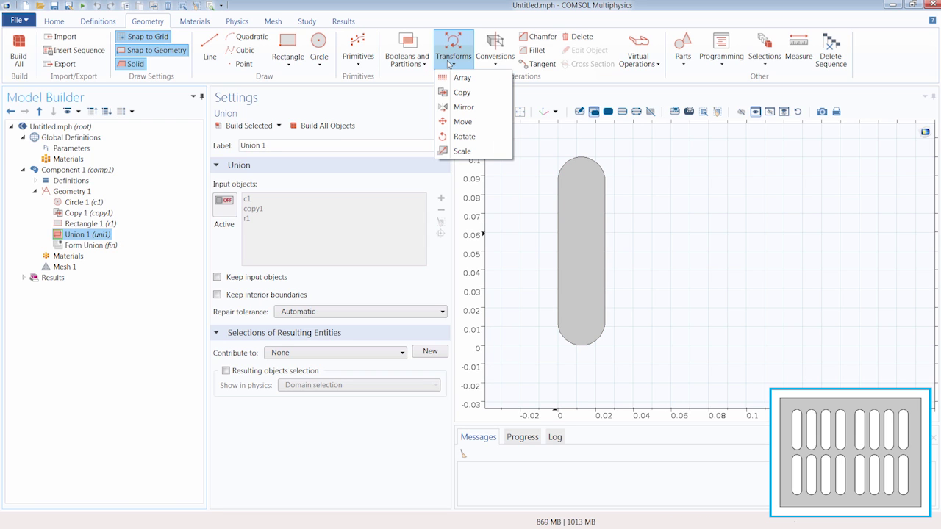
click(457, 78)
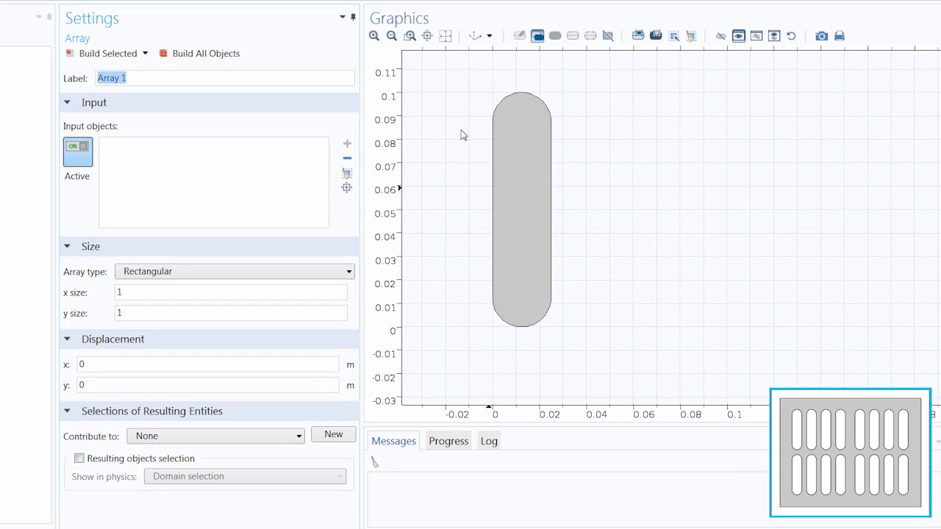
click(521, 155)
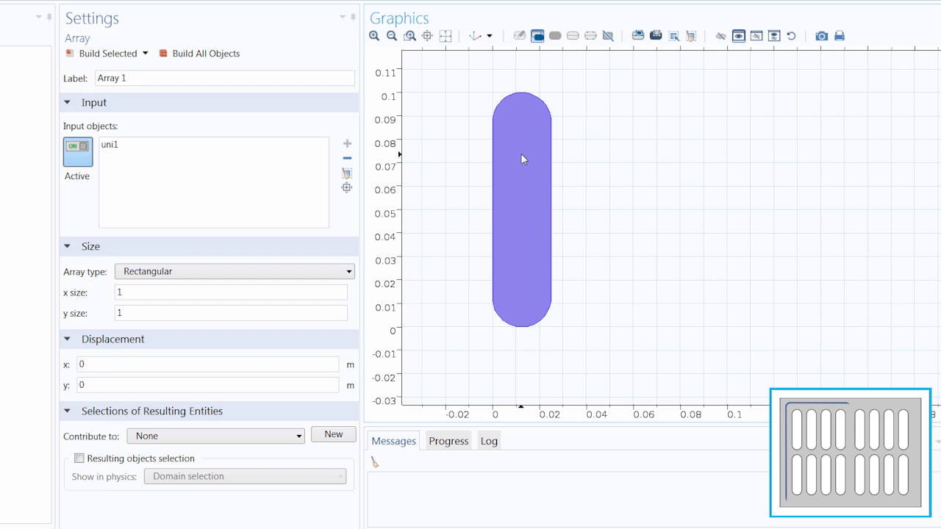
click(190, 273)
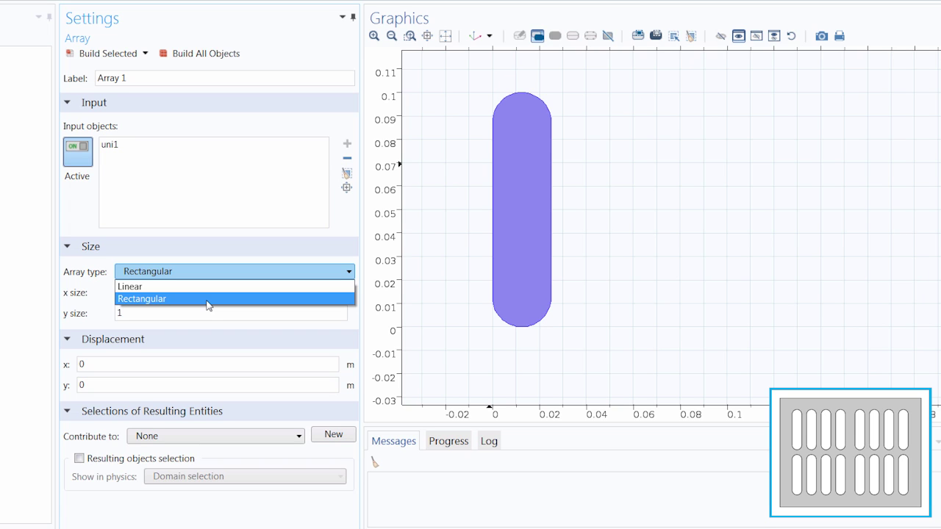
click(209, 299)
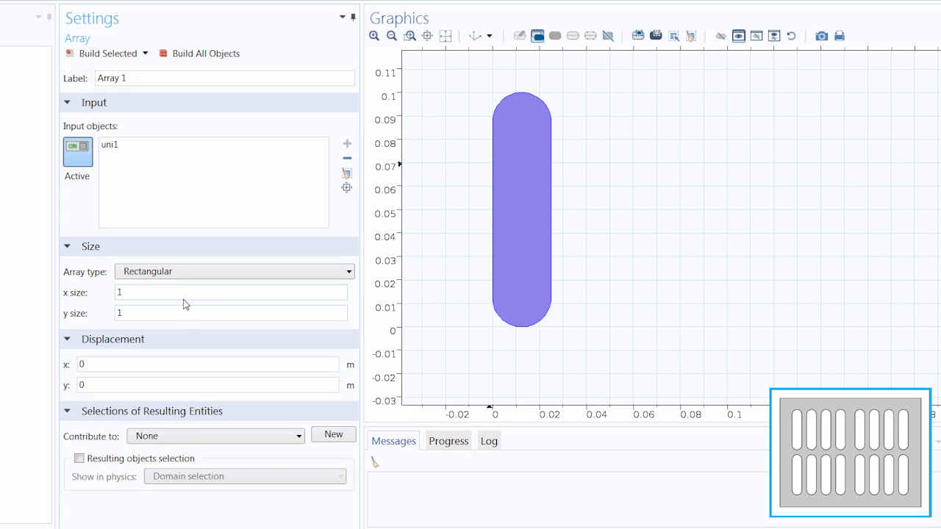
Set the array's x size to 4 and its y size to 2
double_click(119, 291)
text(4)
double_click(124, 312)
text(2)
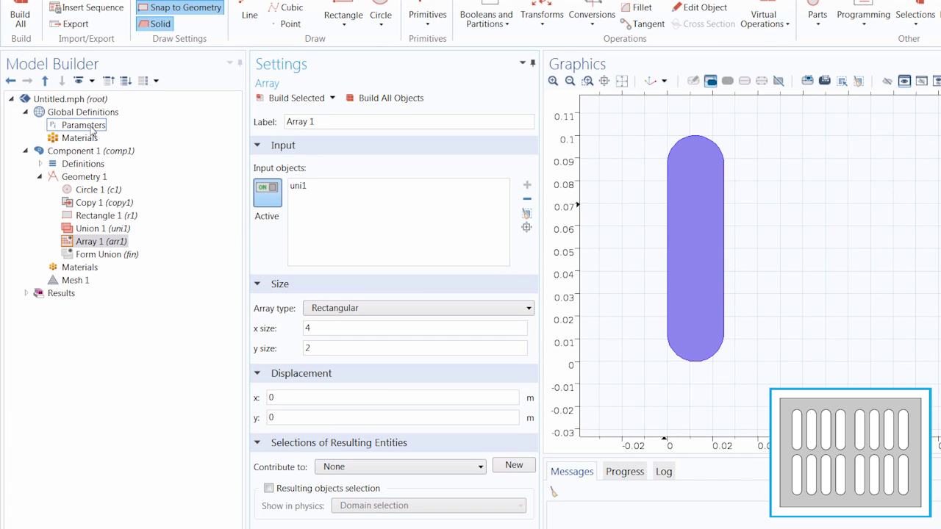
Add a global parameter x_num with the value 4
click(83, 125)
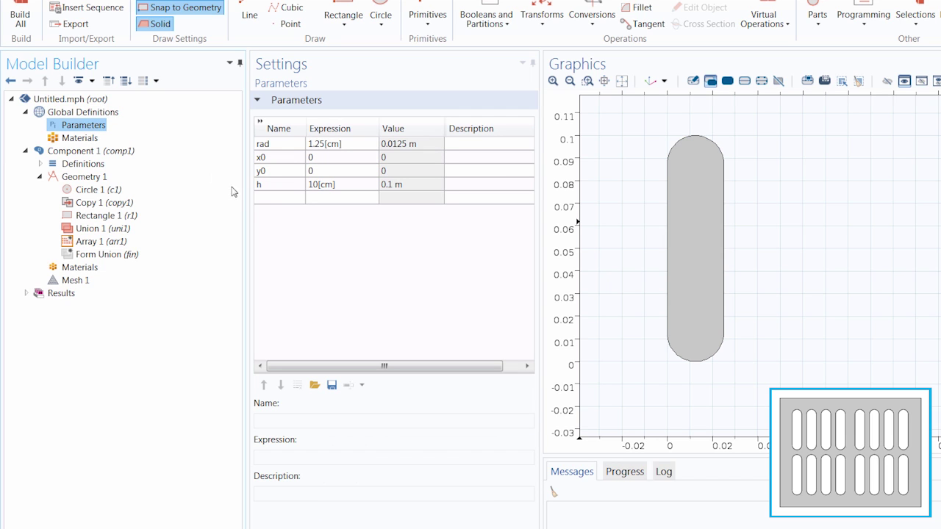
click(273, 203)
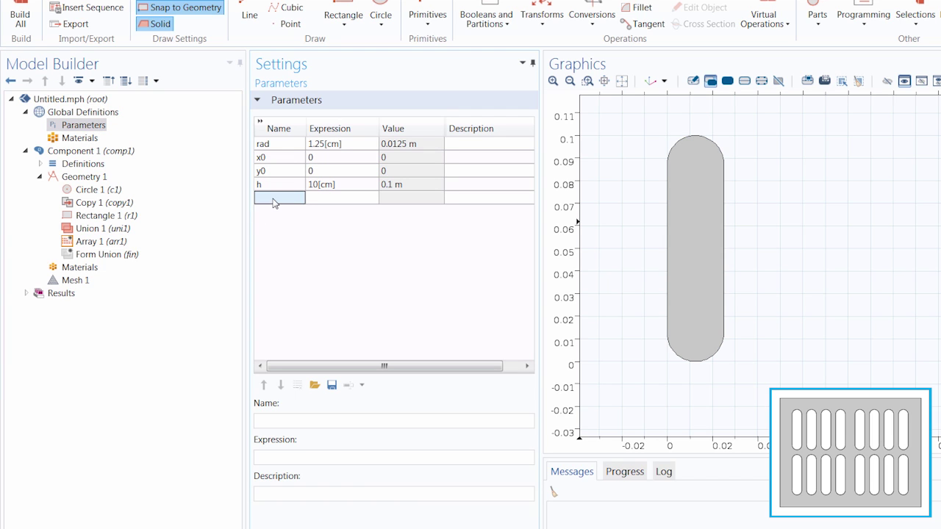
click(273, 199)
text(x_)
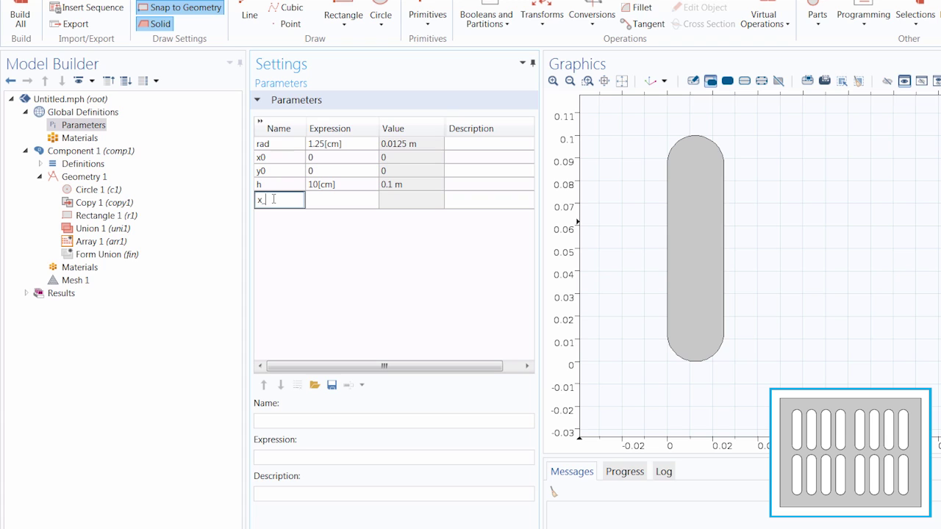
text(num)
key(Tab)
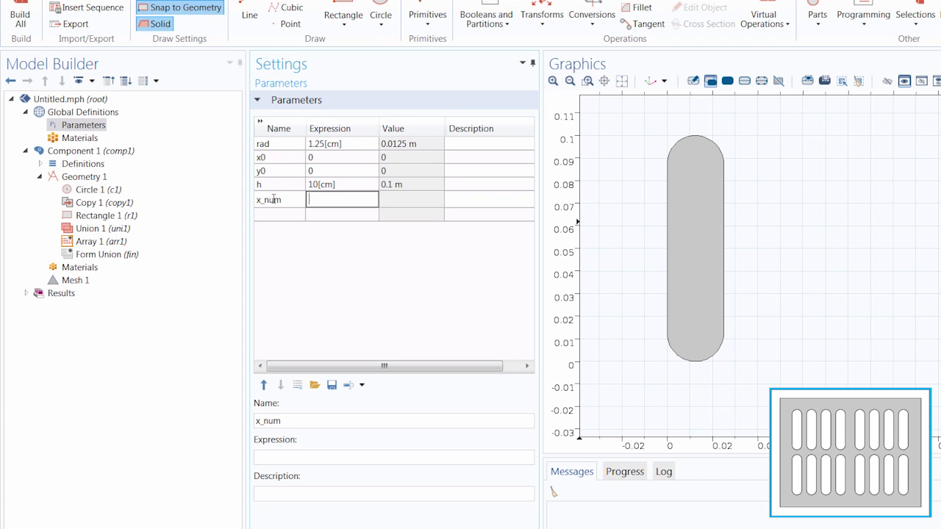
text(4)
key(Tab)
key(Tab)
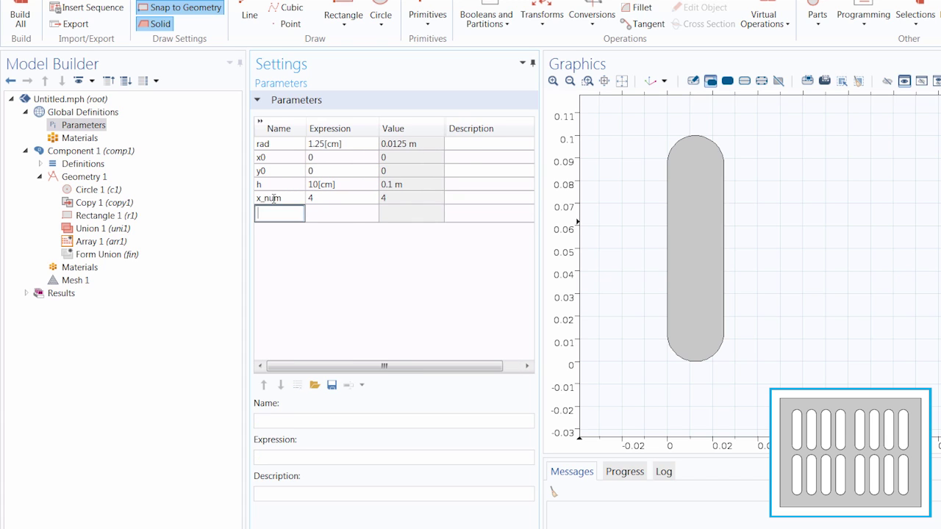
Add a global parameter y_num with the value 2
text(y_num)
key(Tab)
text(2)
key(Return)
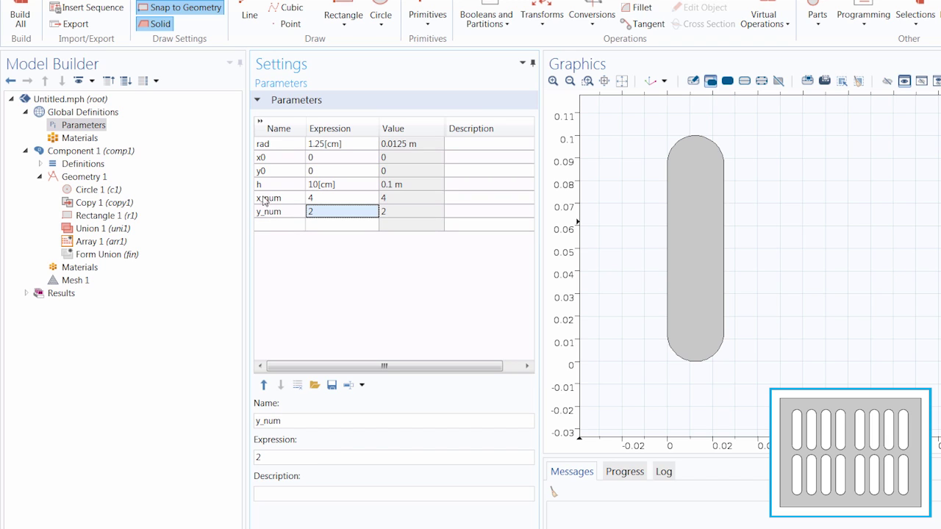
Set the slot array's x size to x_num and its y size to y_num
click(110, 242)
double_click(304, 326)
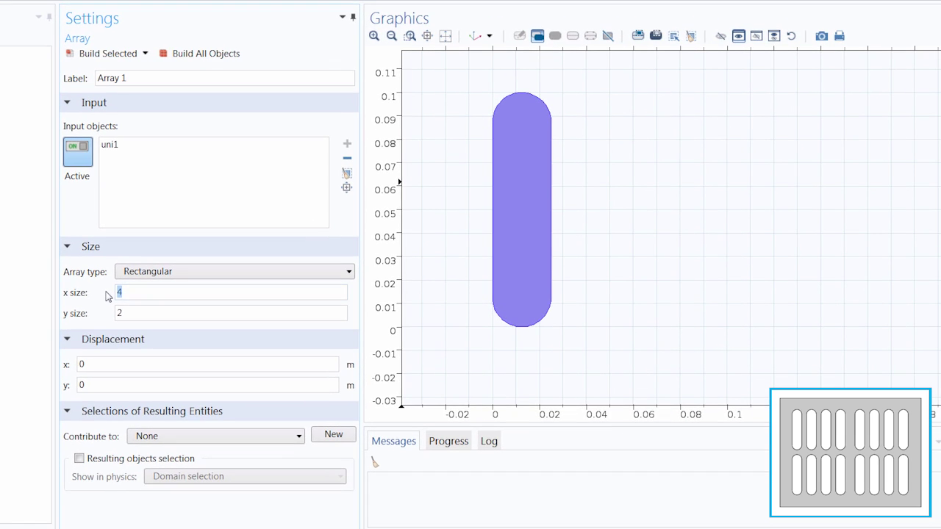
text(x_num)
key(Tab)
text(y_num)
click(9, 342)
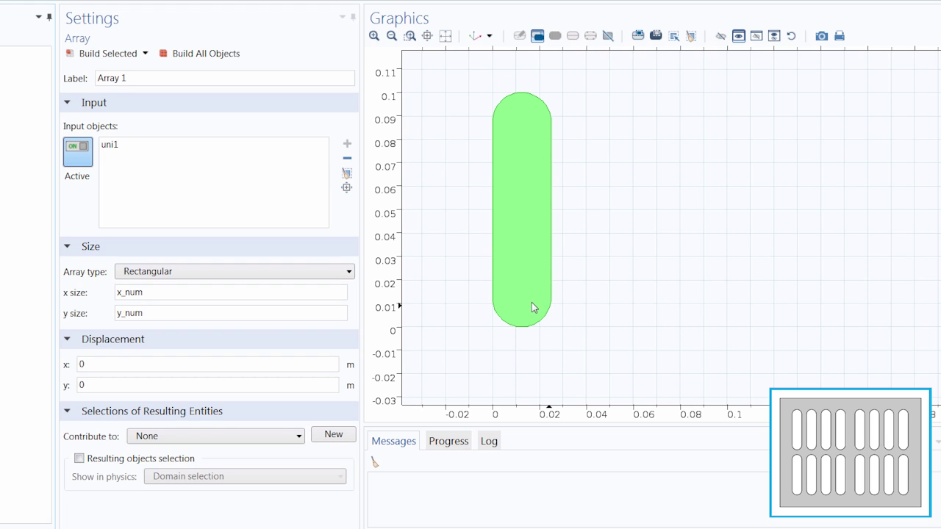
Set the array displacement to 3*rad in x and h+rad in y, and build the array
drag(94, 366, 44, 371)
text(3)
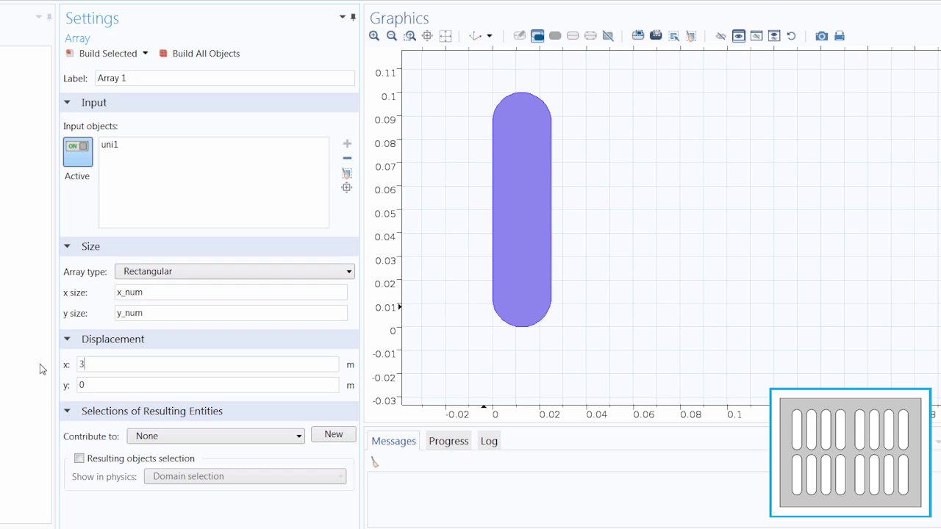
text(*rad)
drag(103, 380, 78, 386)
text(h+rad)
click(107, 53)
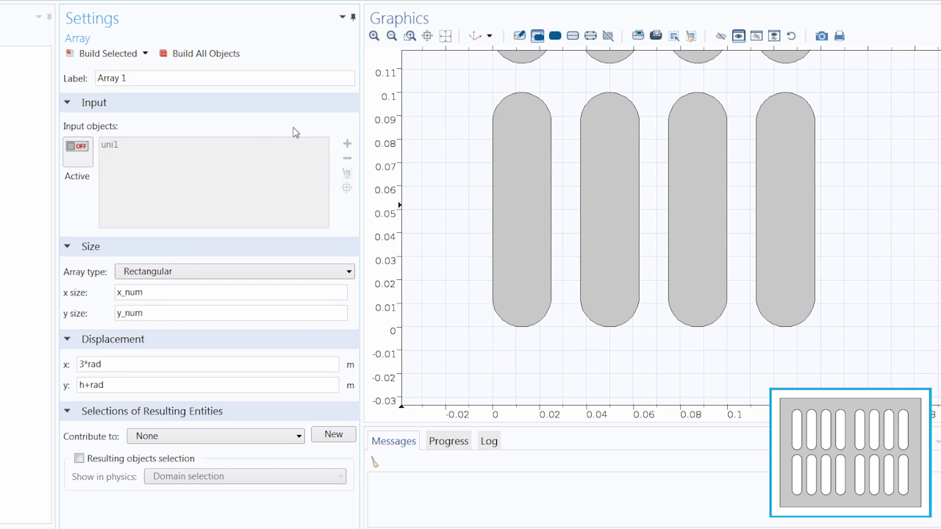
click(445, 37)
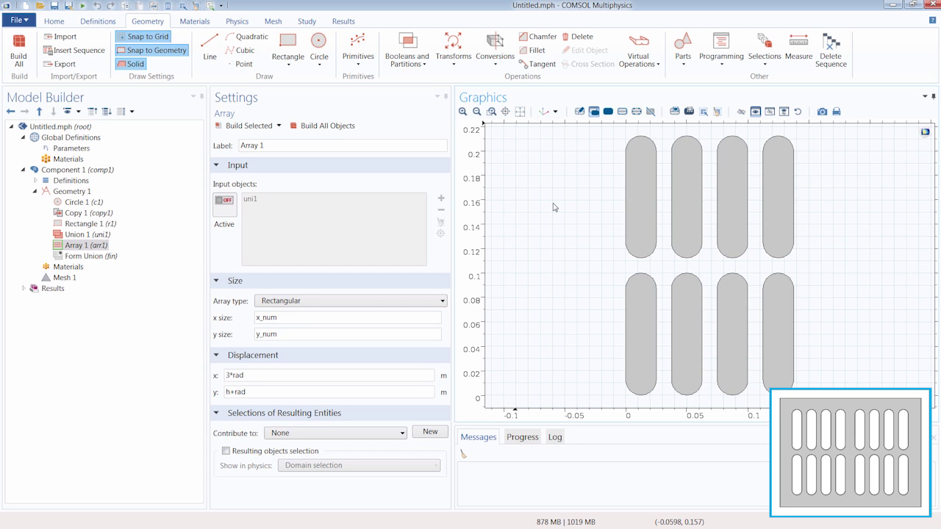
Add a mirror operation with all eight slots of the array as input objects
click(454, 58)
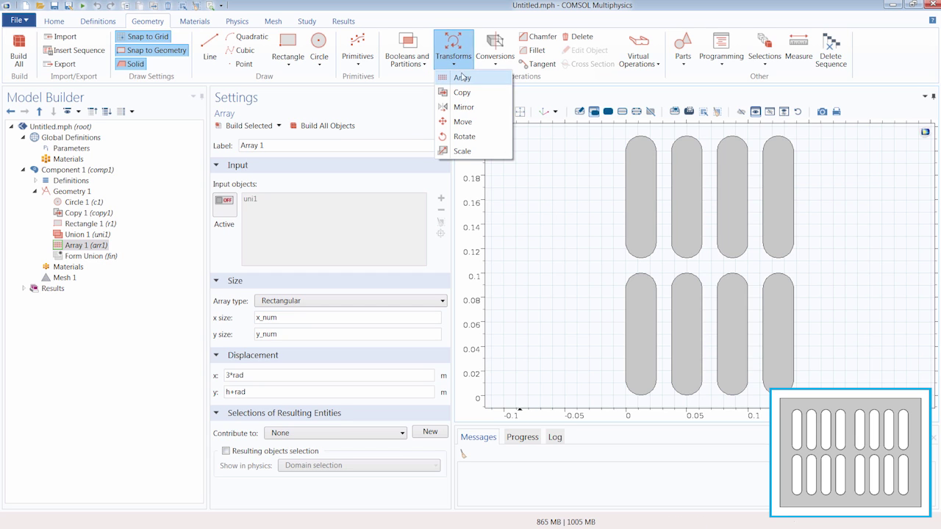
click(484, 110)
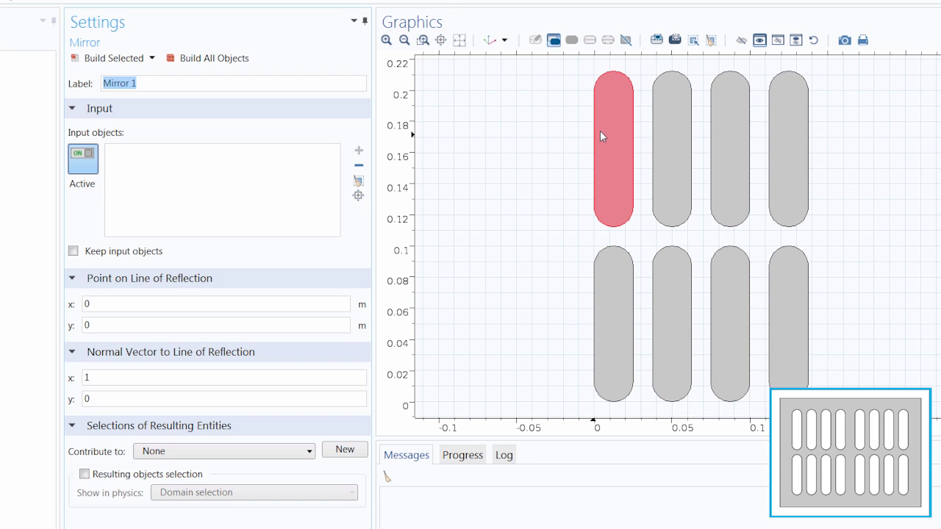
click(656, 41)
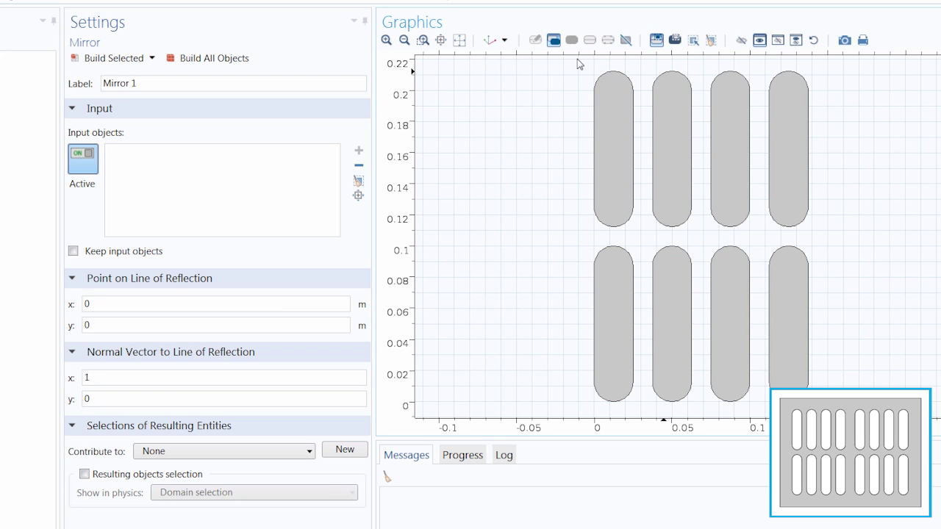
drag(577, 59, 824, 410)
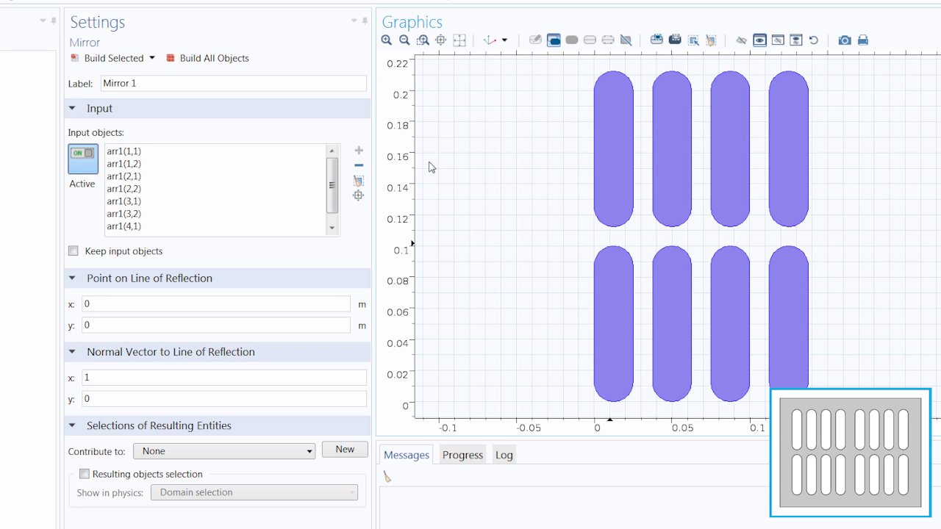
Keep the mirror's input objects, set the reflection line's point to x 0.15 m, and build the mirror
click(95, 253)
click(103, 304)
text(.15)
click(114, 59)
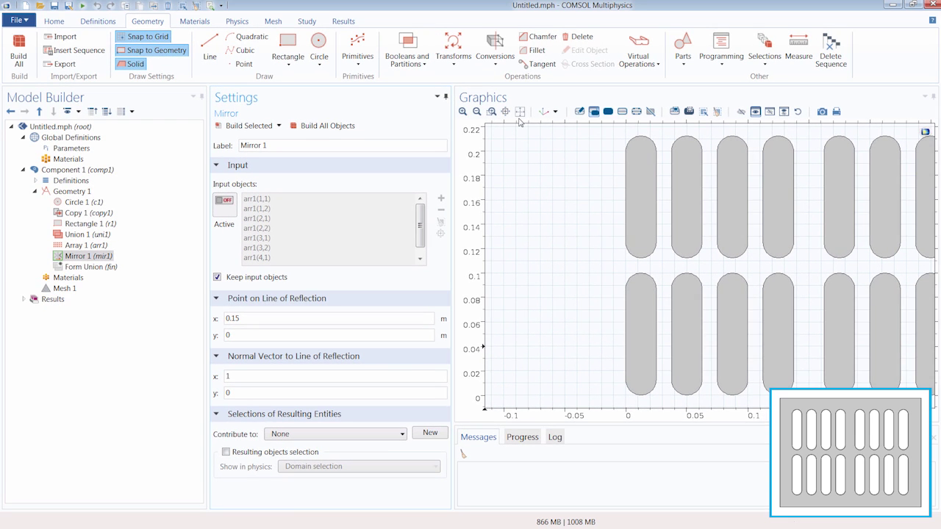
click(520, 111)
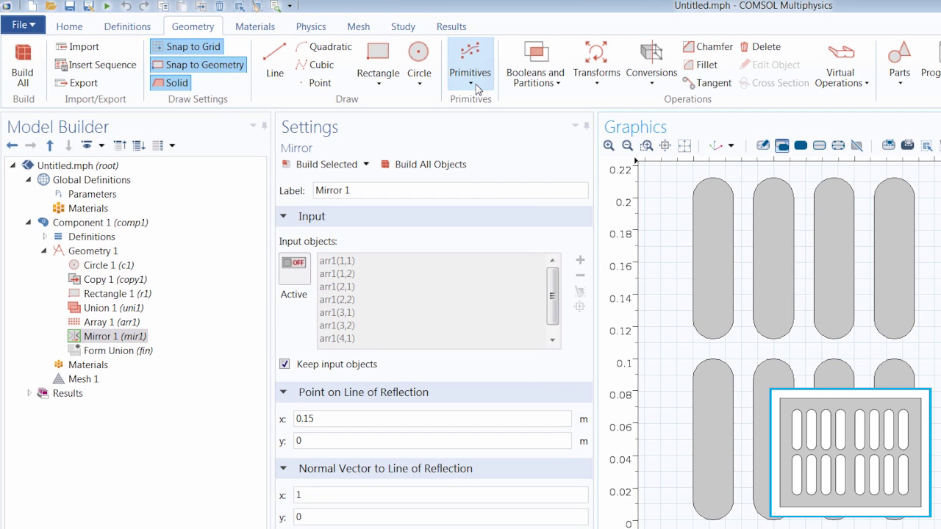
Draw a solid rectangle around all the slots, 0.37 m wide and 0.28 m high, with its corner at x -0.03, y -0.04
click(477, 87)
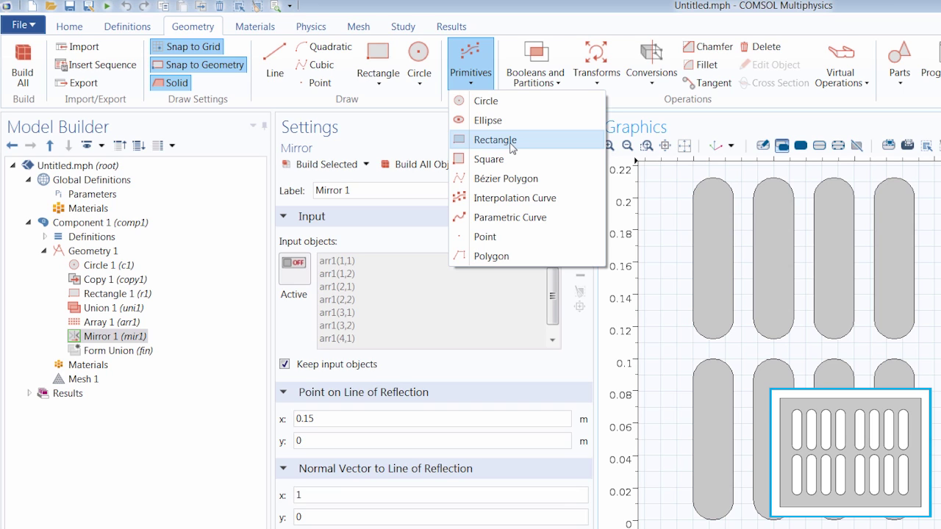
click(372, 103)
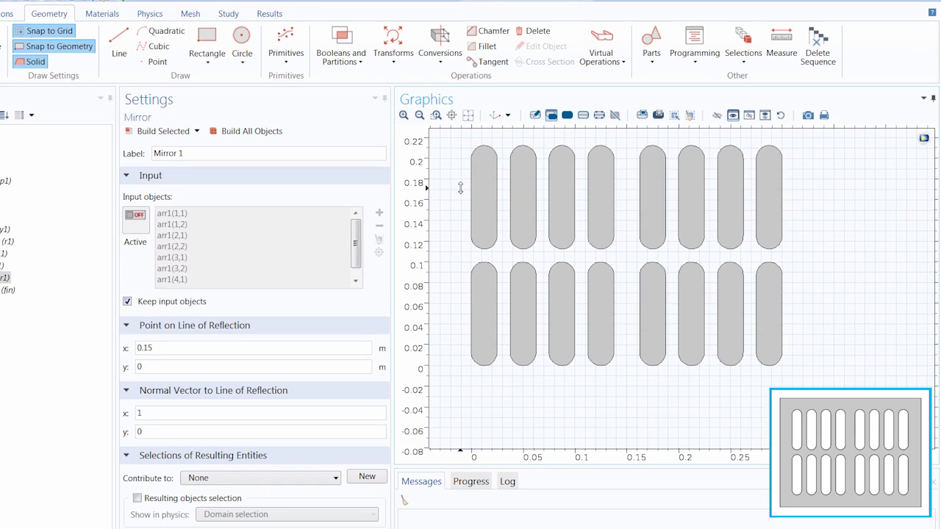
click(208, 44)
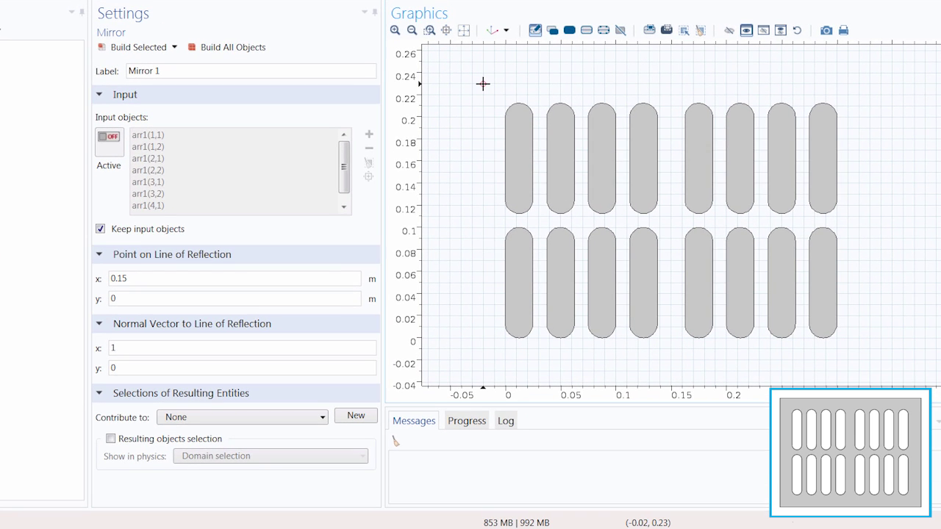
drag(473, 74, 880, 377)
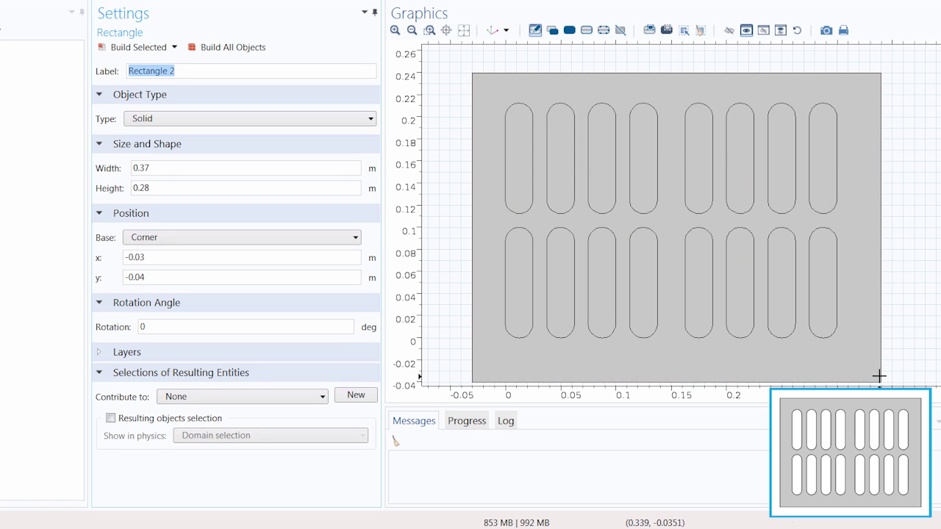
click(464, 30)
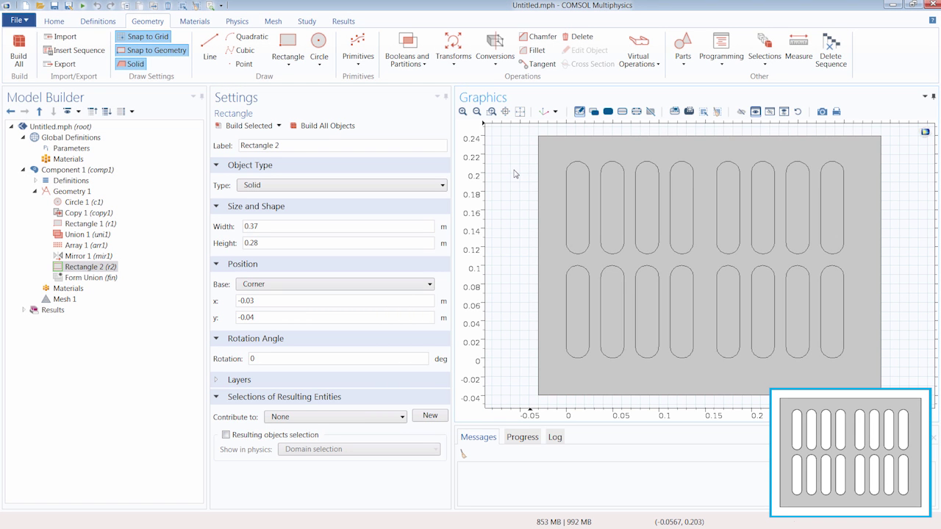
Subtract all the slots from the surrounding rectangle with a Difference operation, and build it
click(417, 66)
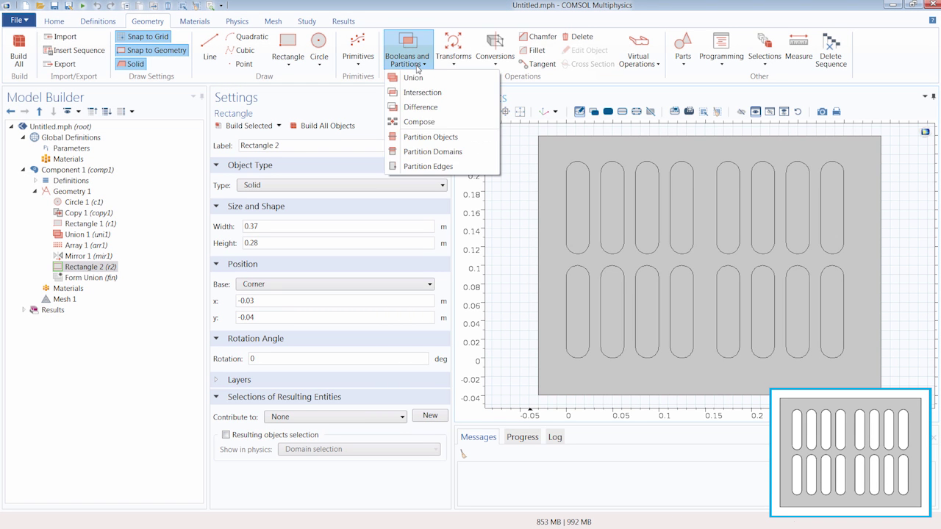
click(424, 108)
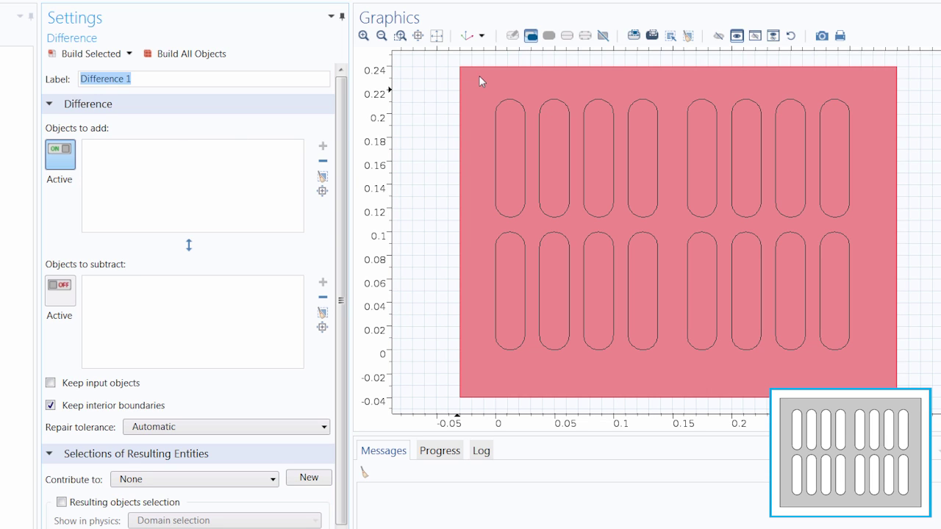
click(484, 89)
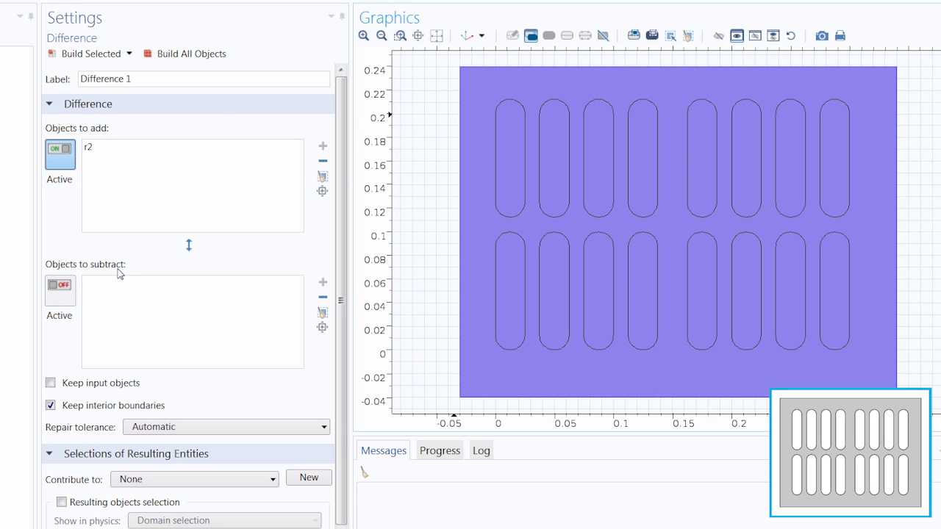
click(60, 305)
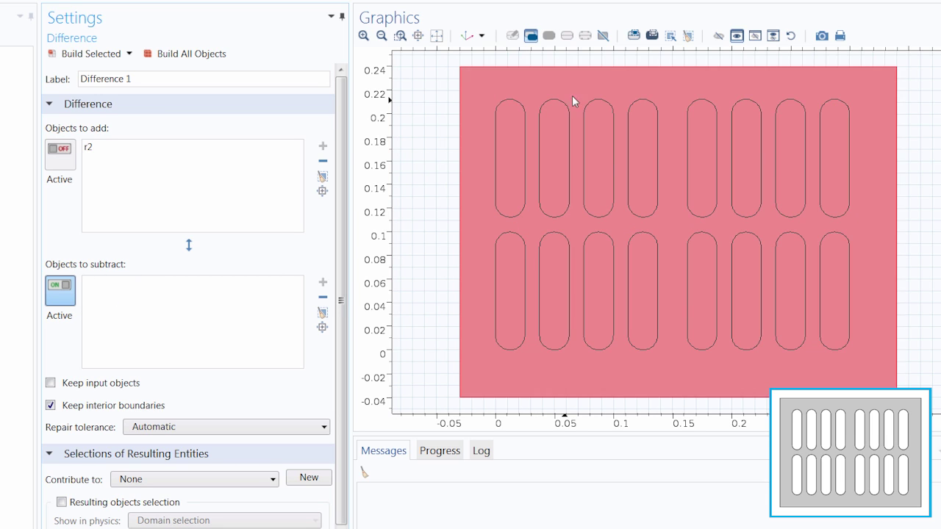
click(633, 35)
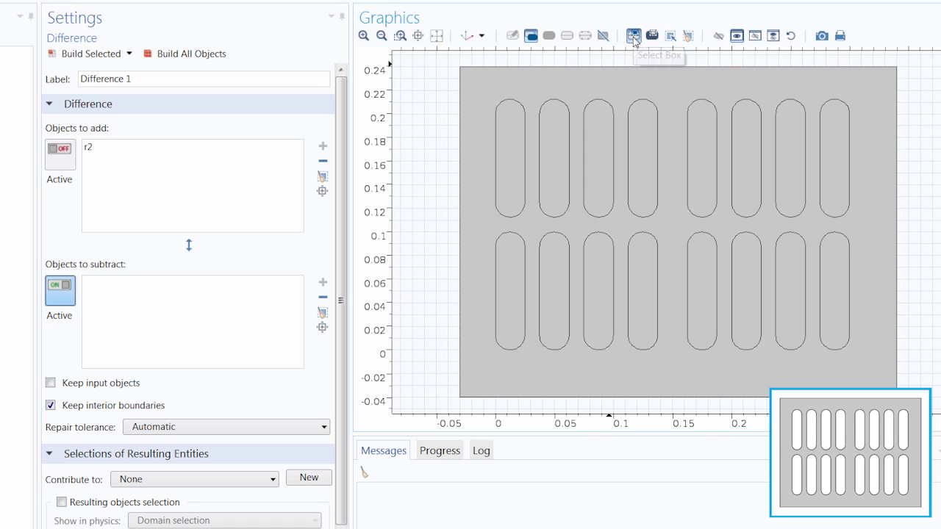
drag(480, 80, 862, 364)
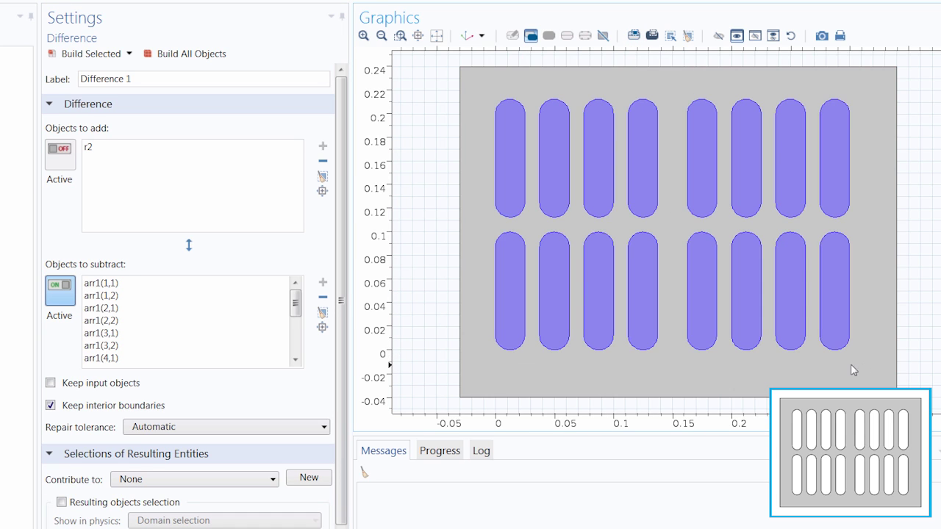
click(89, 54)
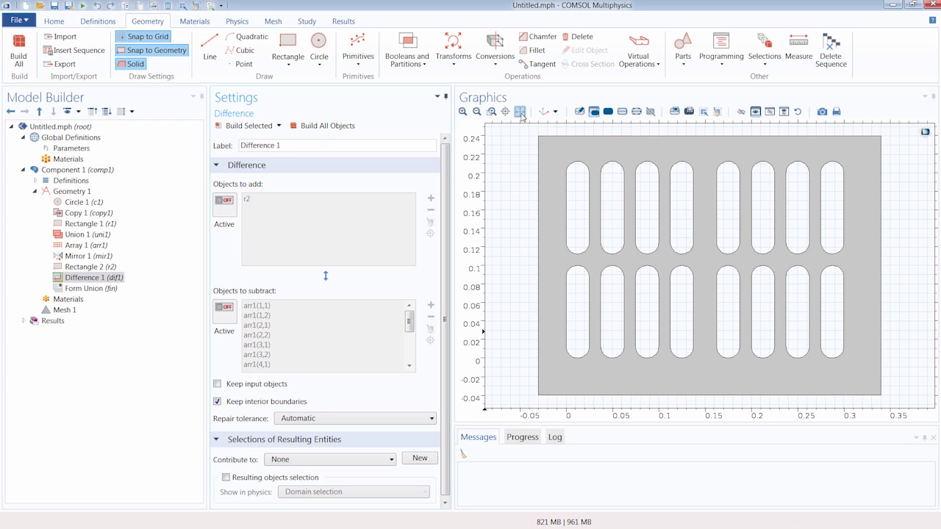
Finalize the plate geometry by building the Form Union node
click(94, 289)
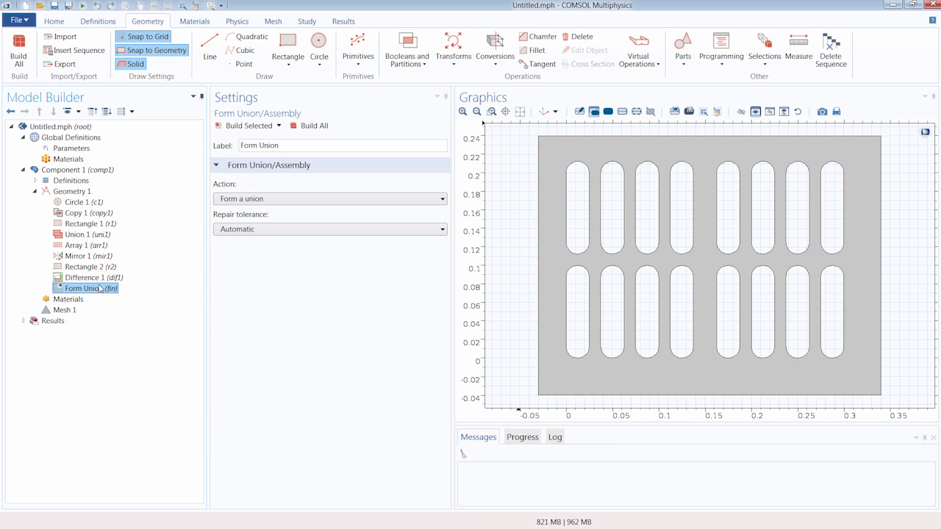
click(308, 127)
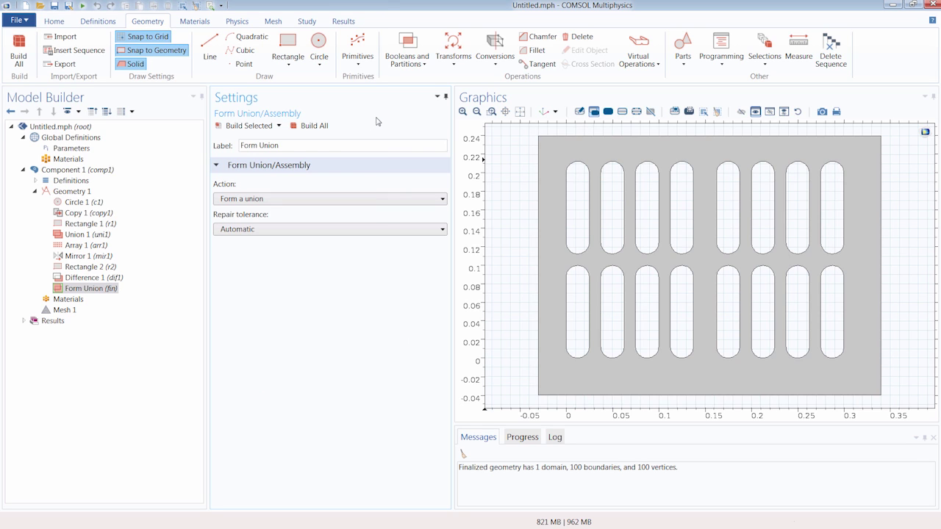
right_click(81, 193)
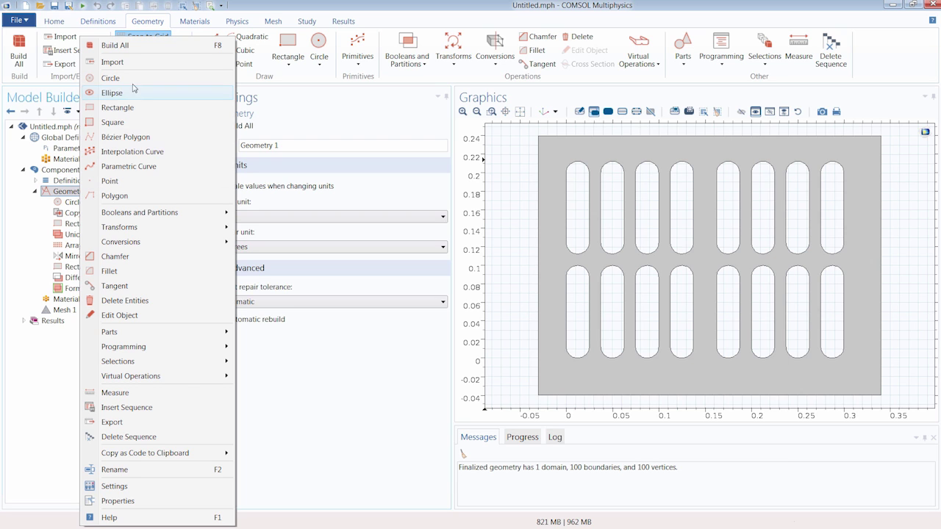
mouse_move(124, 214)
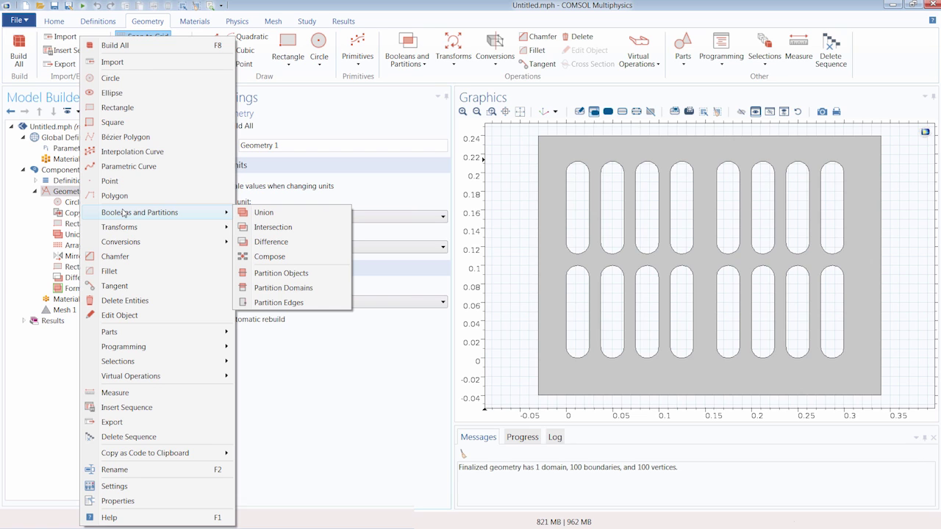
mouse_move(121, 232)
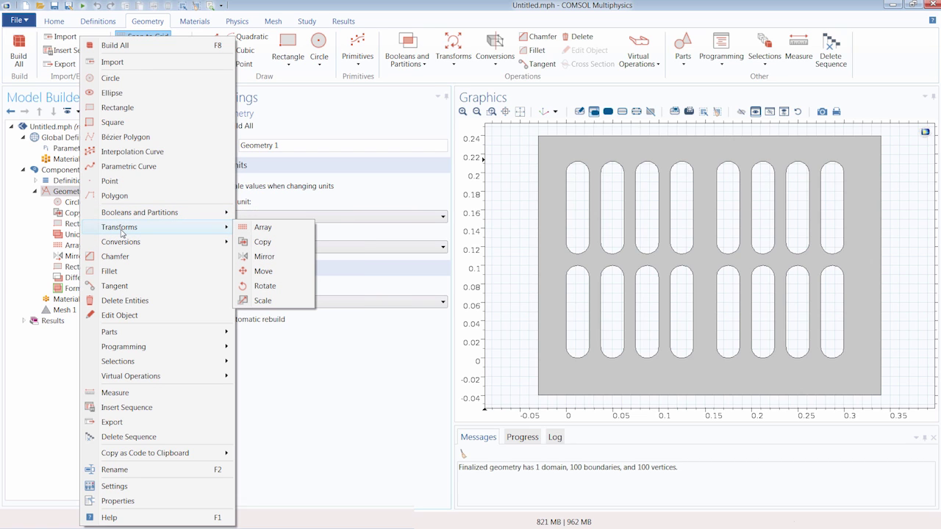